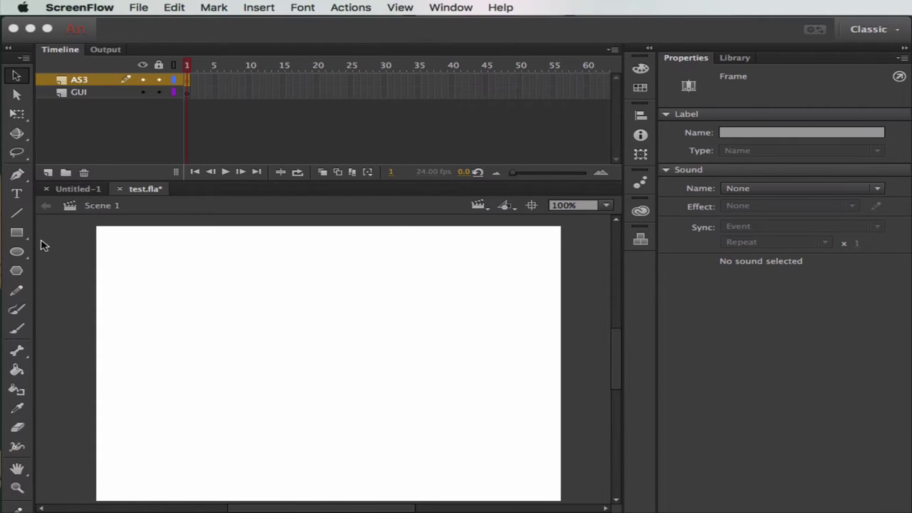
Bring Animate forward and draw a new text box on the stage with the Text tool
{"action": "left_click", "coordinate": [24, 196]}
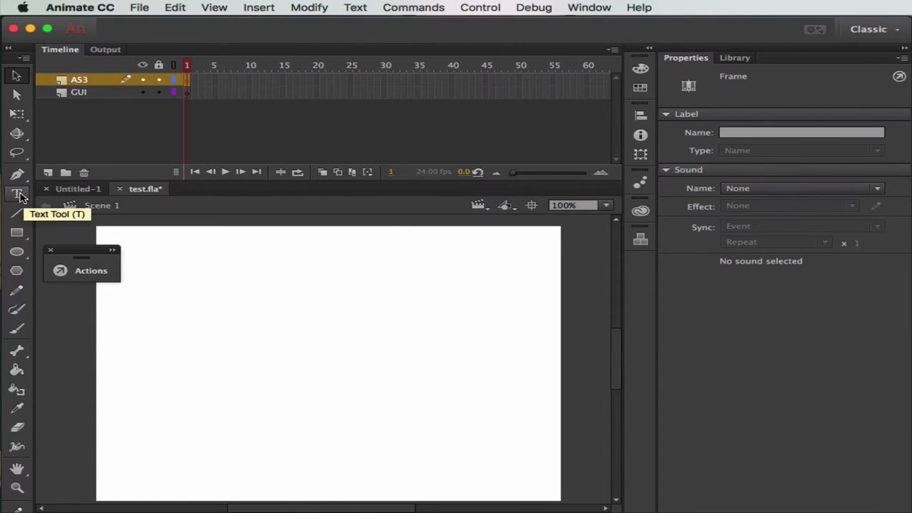
{"action": "left_click", "coordinate": [20, 195]}
{"action": "left_click_drag", "start_coordinate": [199, 275], "coordinate": [287, 284]}
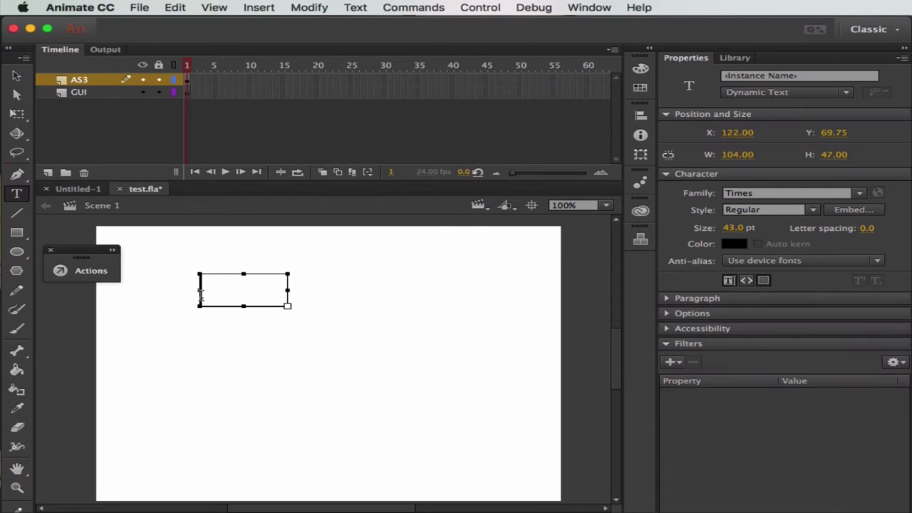
{"action": "left_click", "coordinate": [847, 94]}
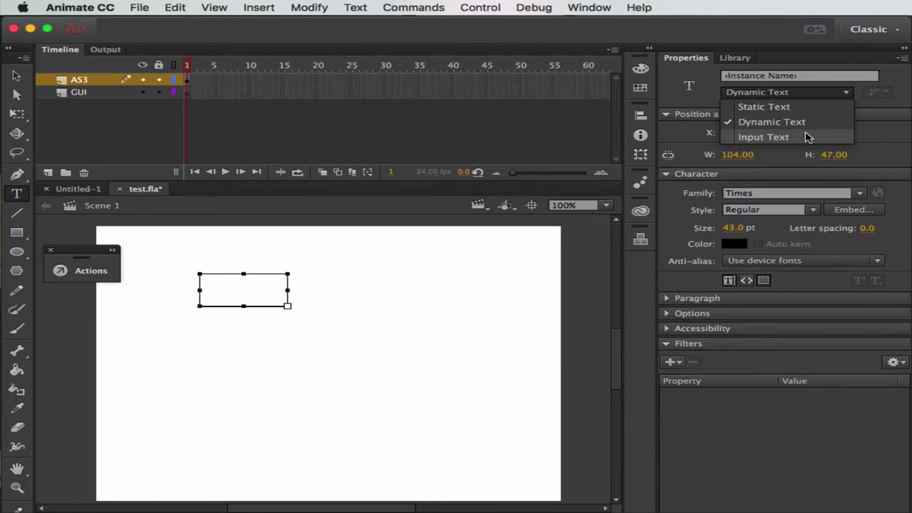
Make the box Input Text, resize it to about 301 × 72, and keep device-font anti-aliasing
{"action": "left_click", "coordinate": [807, 136]}
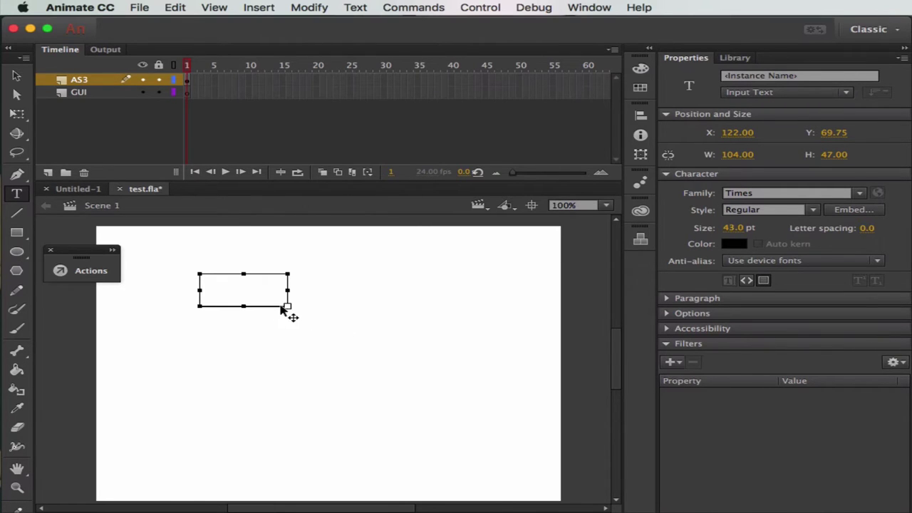
{"action": "left_click_drag", "start_coordinate": [287, 307], "coordinate": [456, 325]}
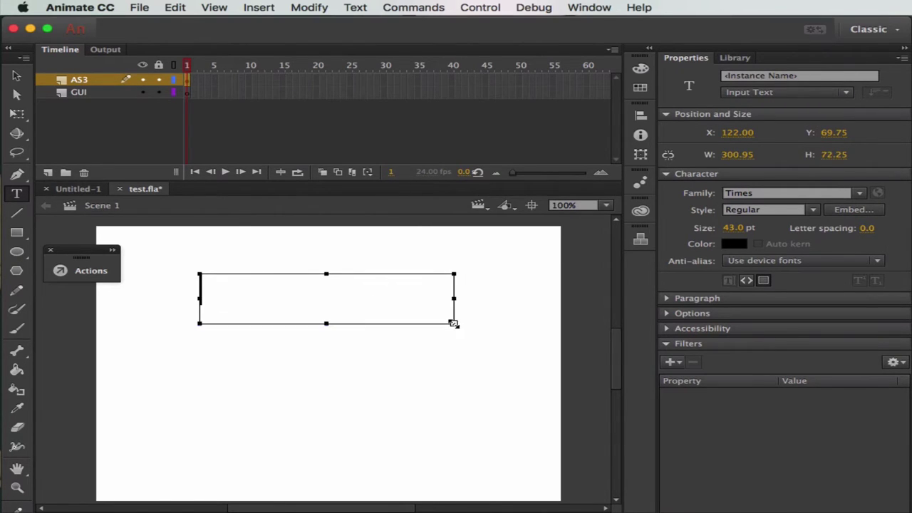
{"action": "left_click", "coordinate": [789, 260]}
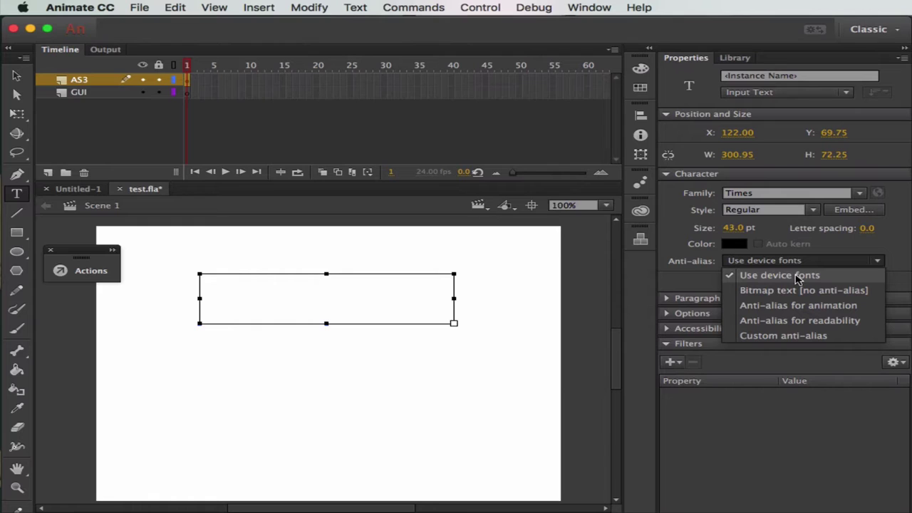
{"action": "left_click", "coordinate": [798, 276]}
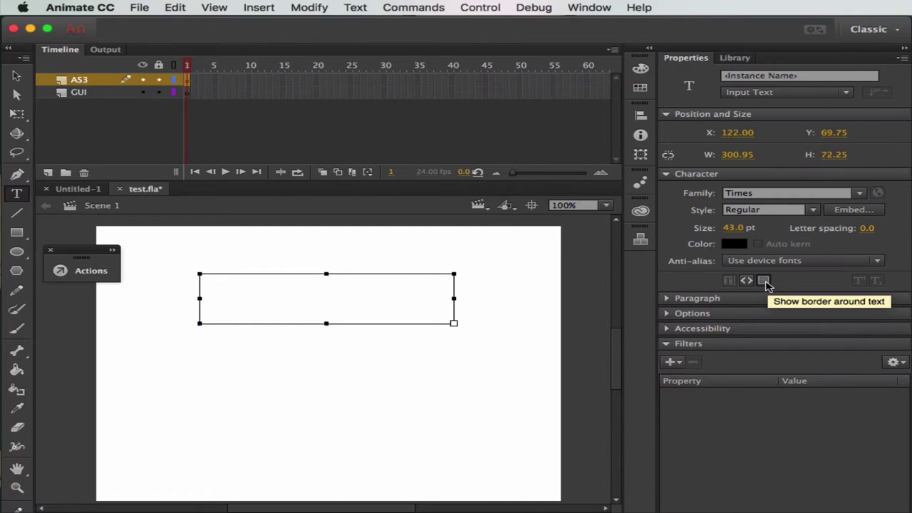
Turn on Show border around text and test the movie to confirm the bordered box appears
{"action": "left_click", "coordinate": [764, 281]}
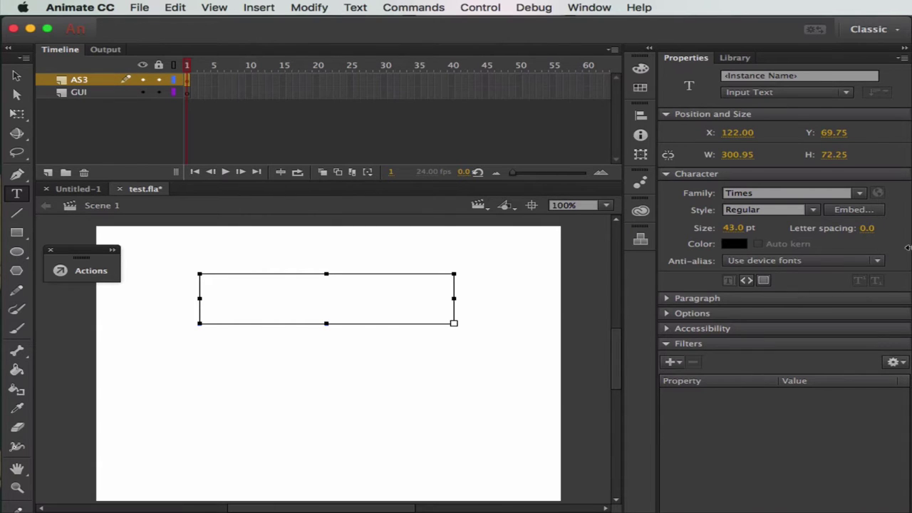
{"action": "key", "text": "super+Return"}
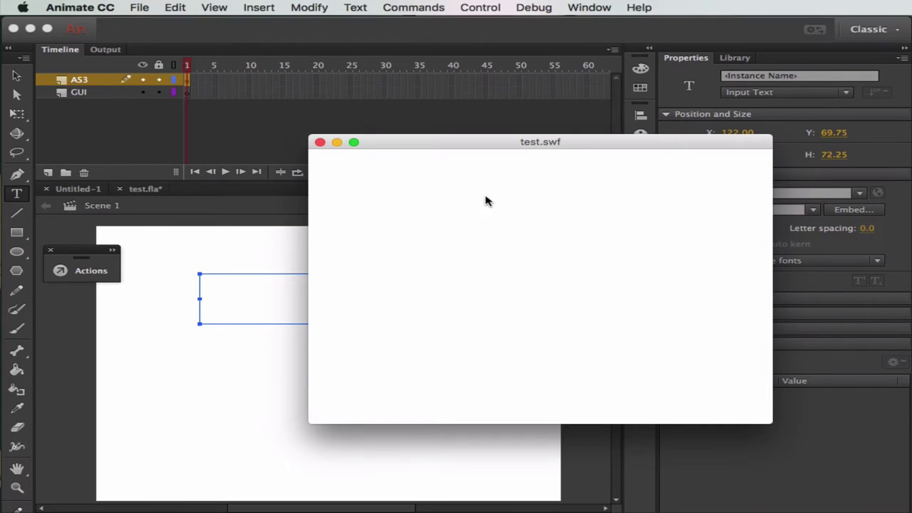
{"action": "left_click", "coordinate": [489, 224]}
{"action": "left_click", "coordinate": [320, 142]}
{"action": "left_click", "coordinate": [764, 281]}
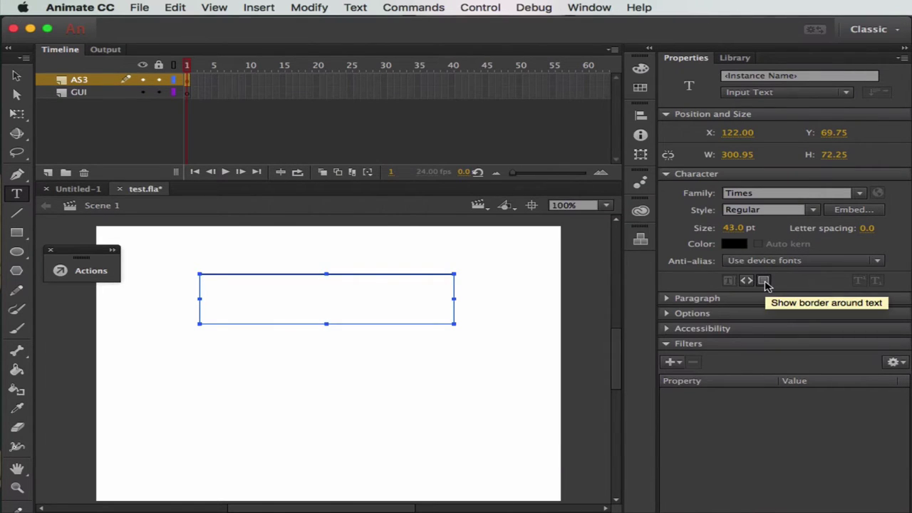
{"action": "key", "text": "super+Return"}
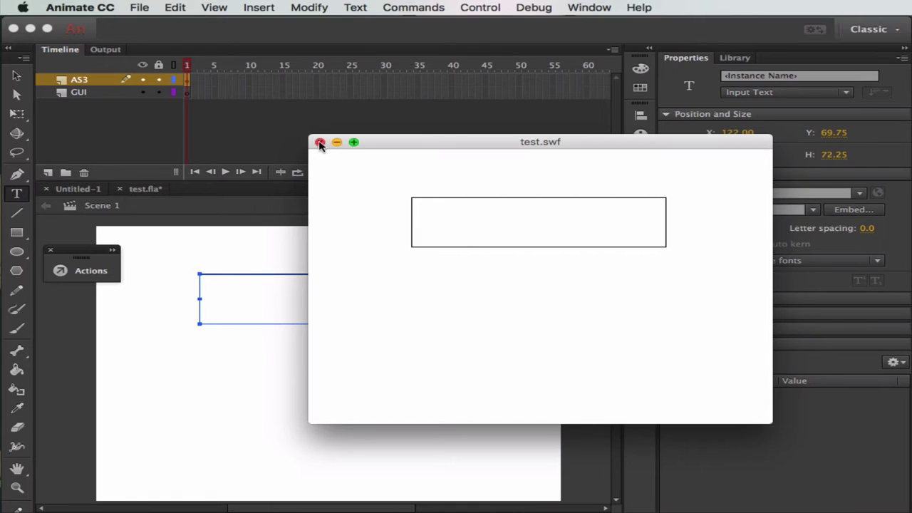
{"action": "left_click", "coordinate": [319, 143]}
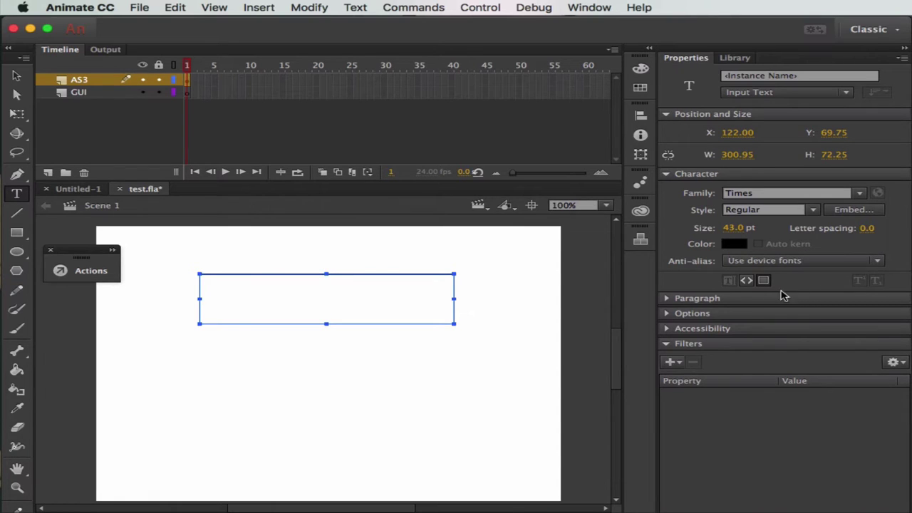
Center-align the text in the input box using the Paragraph settings
{"action": "left_click", "coordinate": [667, 300]}
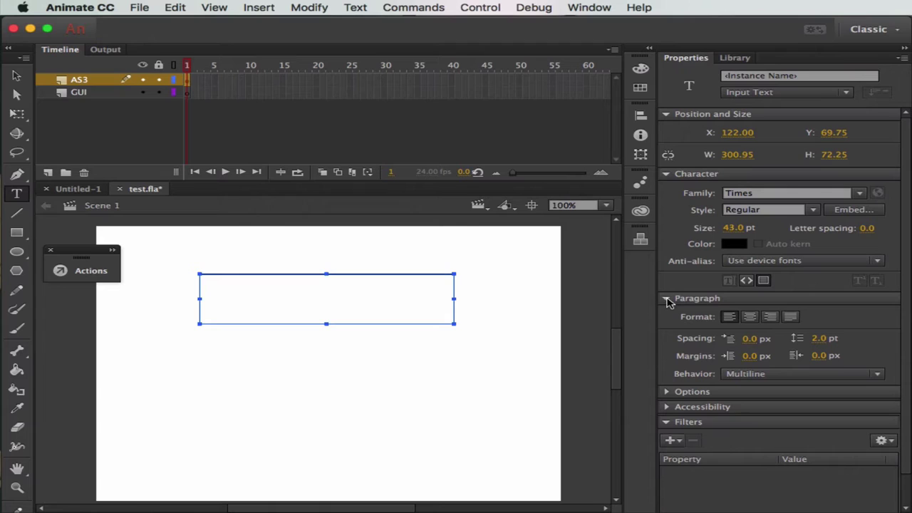
{"action": "left_click", "coordinate": [748, 318]}
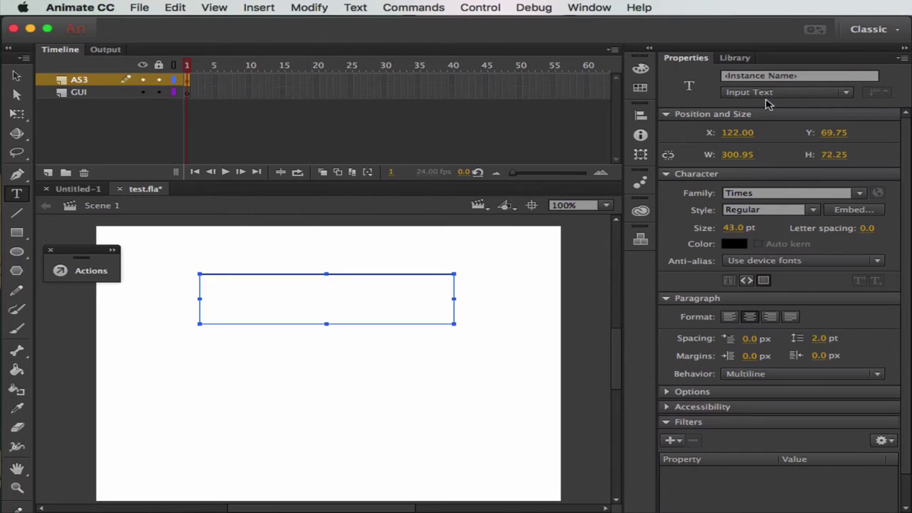
{"action": "left_click", "coordinate": [792, 75]}
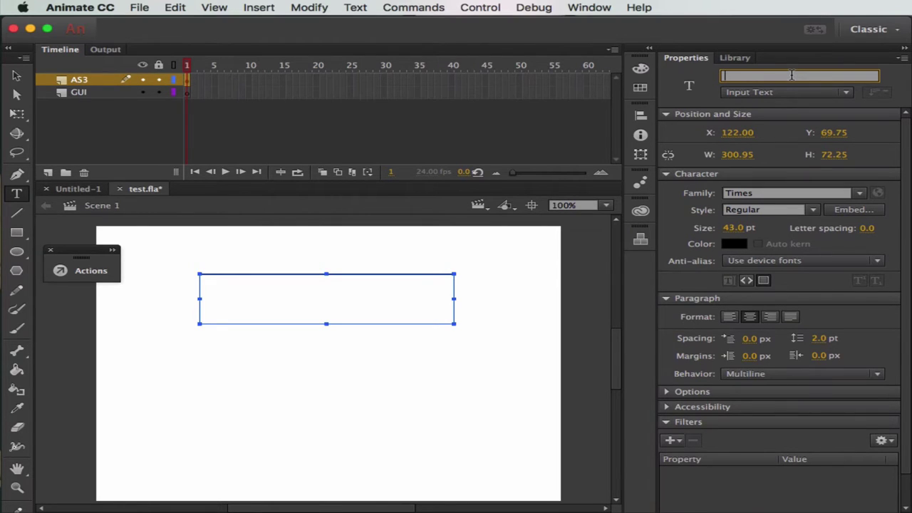
Enter txtInputBox as the input field's instance name
{"action": "type", "text": "txtInputBox"}
Draw a second text box below the input field and set it to Static Text
{"action": "left_click", "coordinate": [209, 359]}
{"action": "left_click_drag", "start_coordinate": [208, 335], "coordinate": [296, 360]}
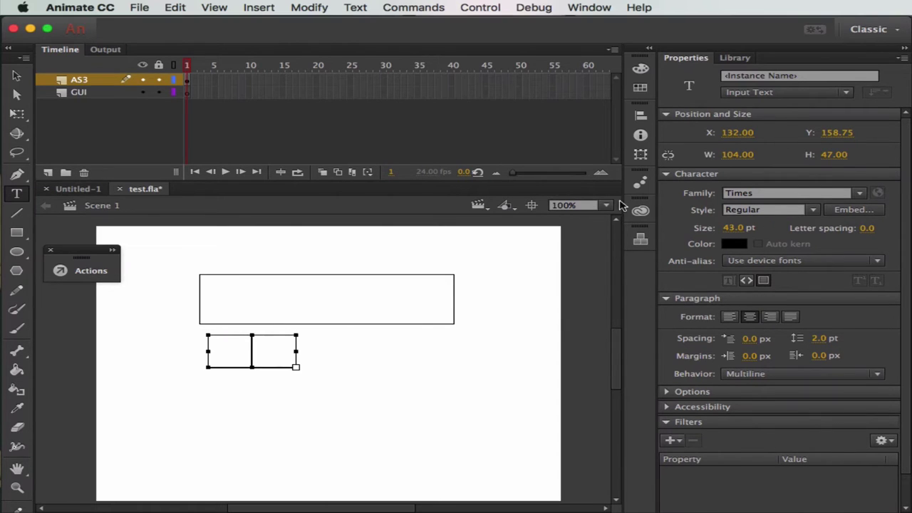
{"action": "left_click", "coordinate": [744, 92]}
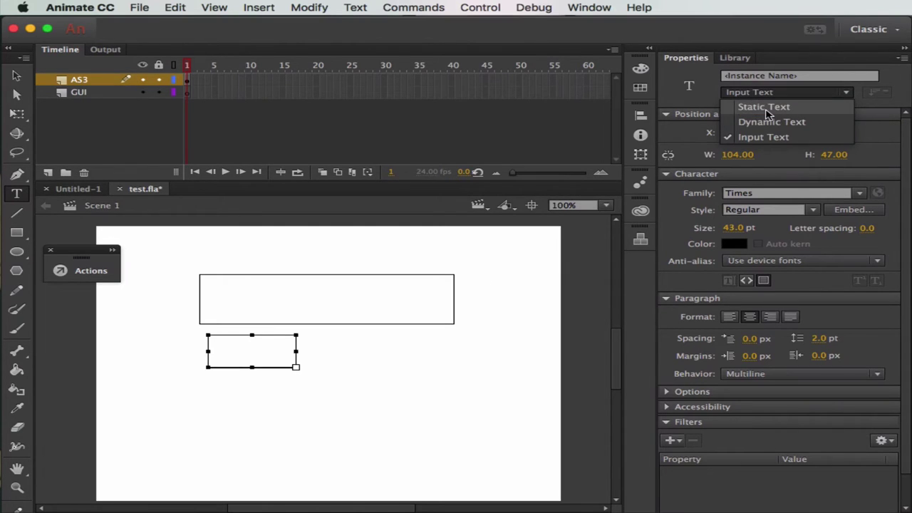
{"action": "left_click", "coordinate": [764, 108]}
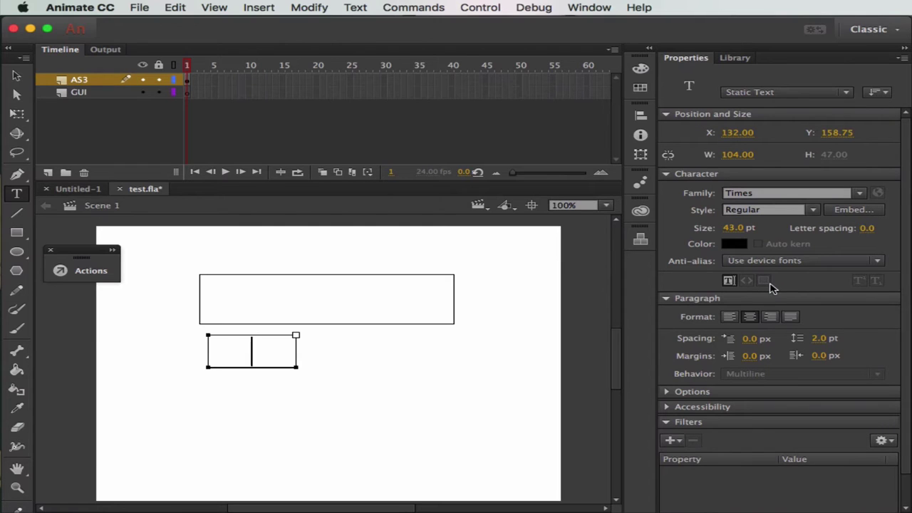
Type the label 'InputBox' on a single line, leaving its colour unchanged
{"action": "type", "text": "Input"}
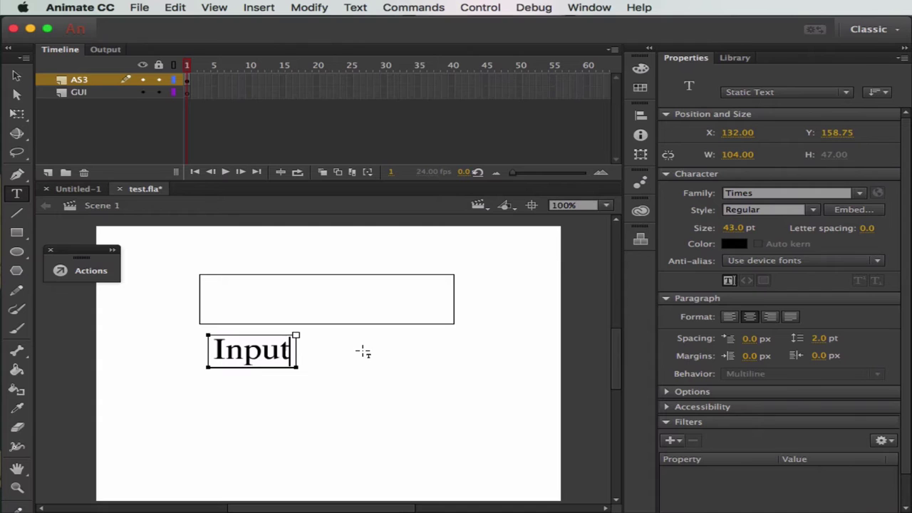
{"action": "key", "text": "Return"}
{"action": "type", "text": "Box"}
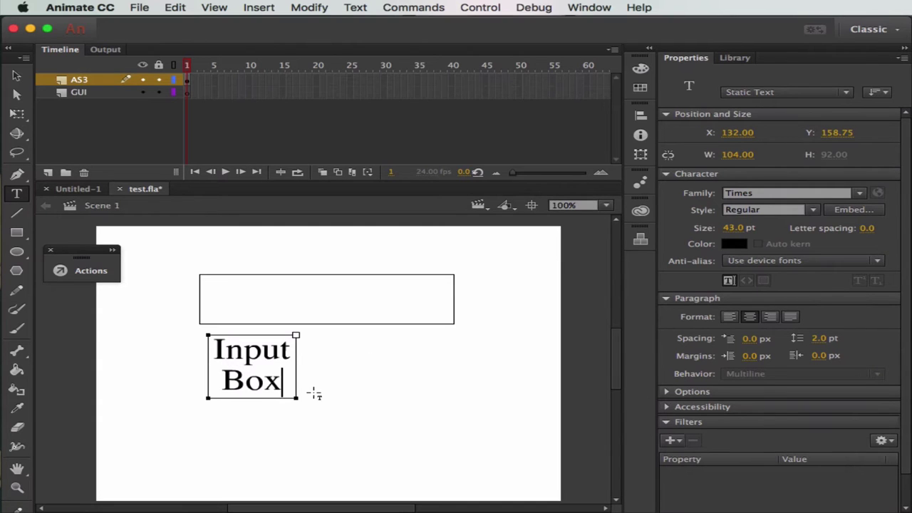
{"action": "key", "text": "Left"}
{"action": "key", "text": "Left"}
{"action": "key", "text": "Left"}
{"action": "key", "text": "BackSpace"}
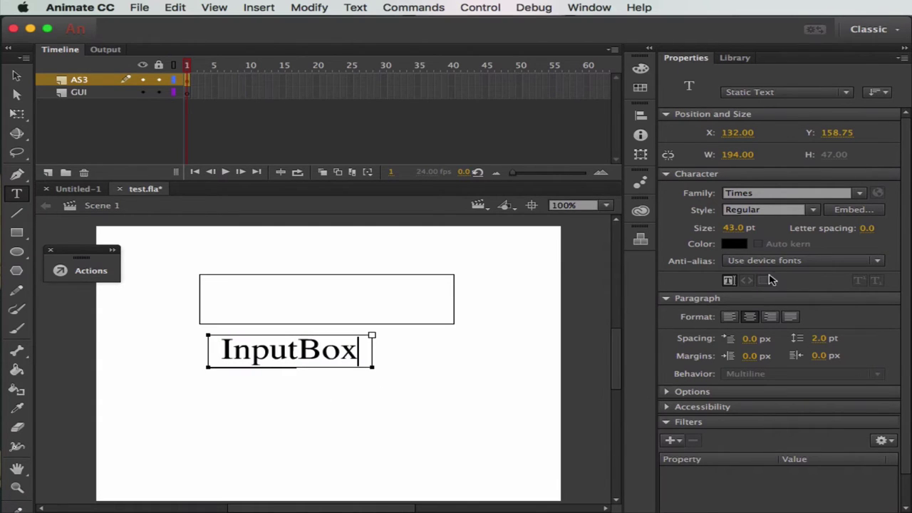
{"action": "left_click", "coordinate": [734, 243]}
{"action": "key", "text": "Escape"}
Color the InputBox label text blue
{"action": "left_click_drag", "start_coordinate": [358, 350], "coordinate": [224, 353]}
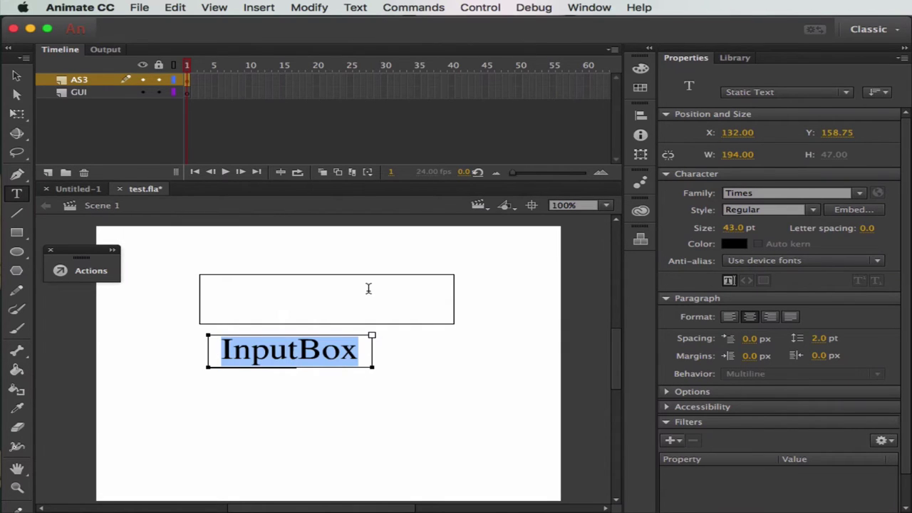
{"action": "left_click", "coordinate": [733, 244]}
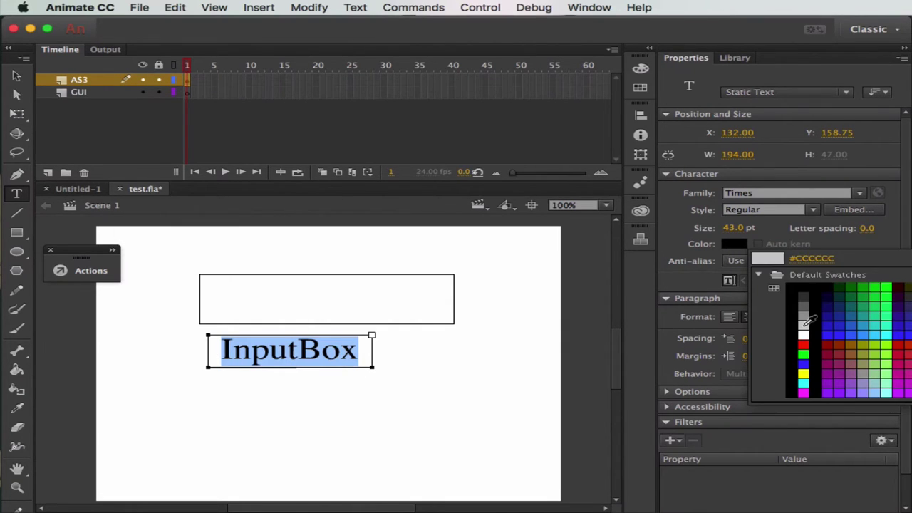
{"action": "left_click", "coordinate": [831, 318]}
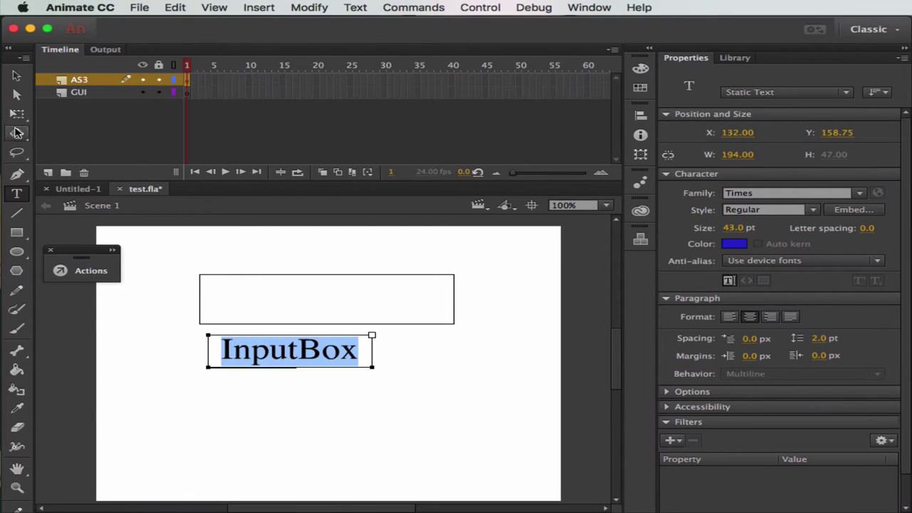
Move the InputBox label above the input field and test the movie as test.swf
{"action": "left_click", "coordinate": [16, 75]}
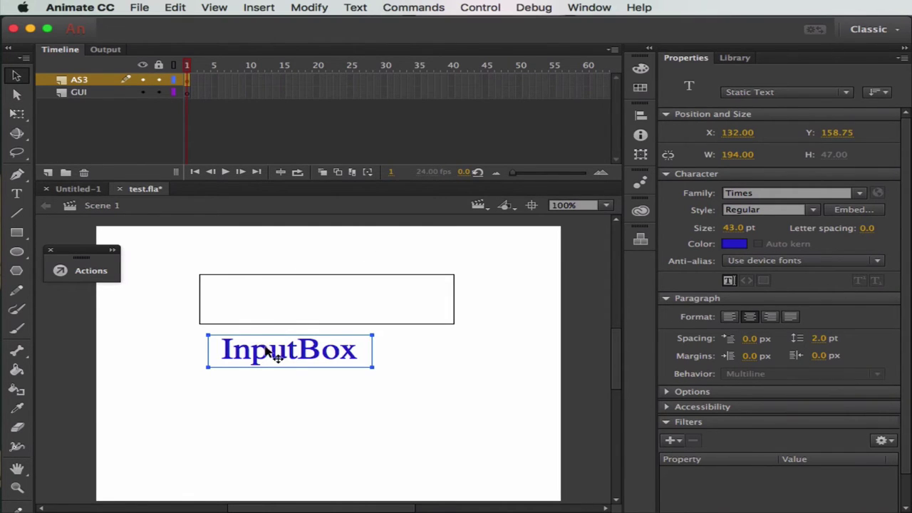
{"action": "left_click_drag", "start_coordinate": [266, 355], "coordinate": [242, 264]}
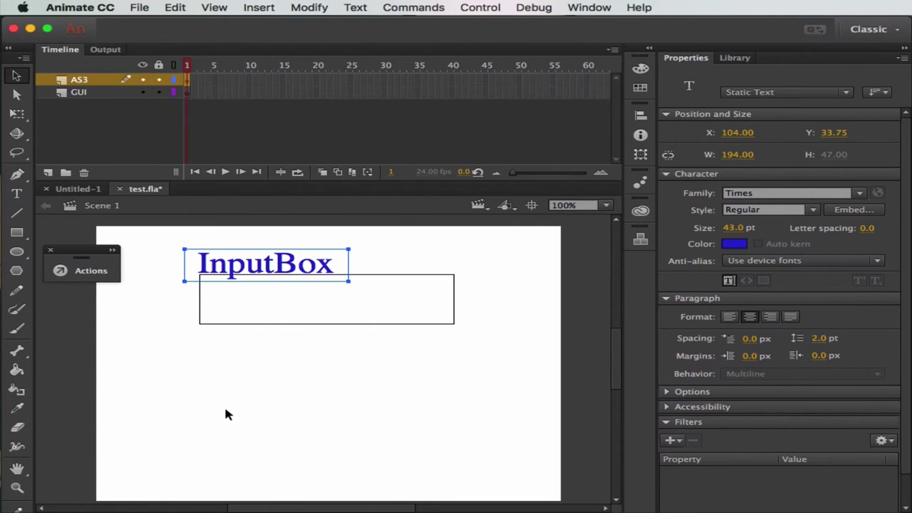
{"action": "key", "text": "super+Return"}
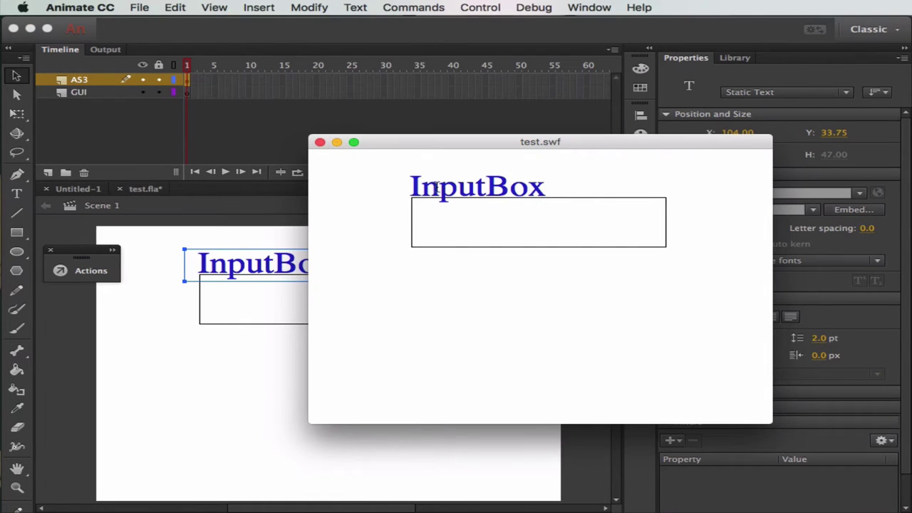
Close the preview and start a Static Text field below the input box
{"action": "left_click", "coordinate": [320, 142]}
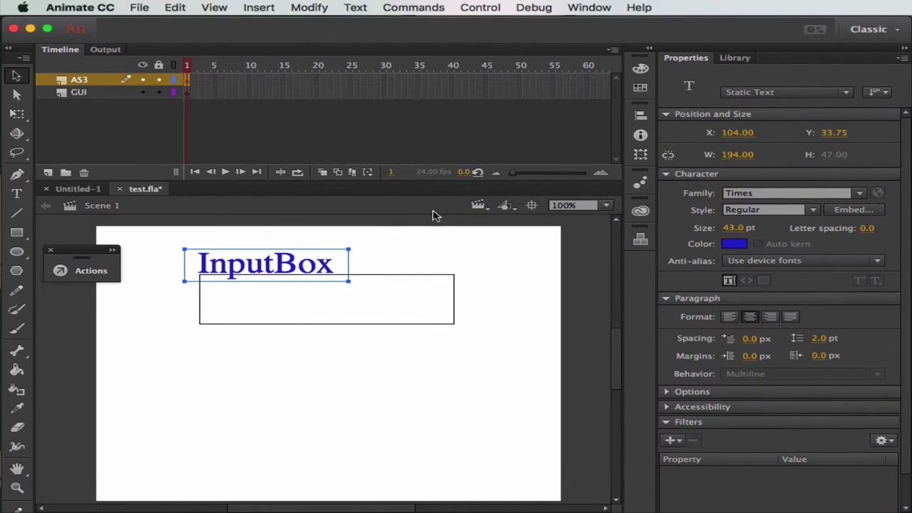
{"action": "left_click", "coordinate": [356, 294]}
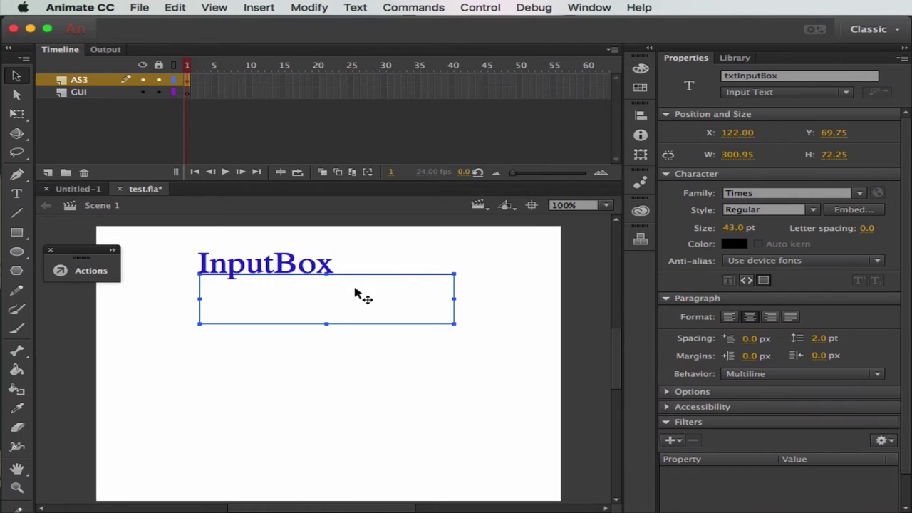
{"action": "left_click", "coordinate": [370, 395]}
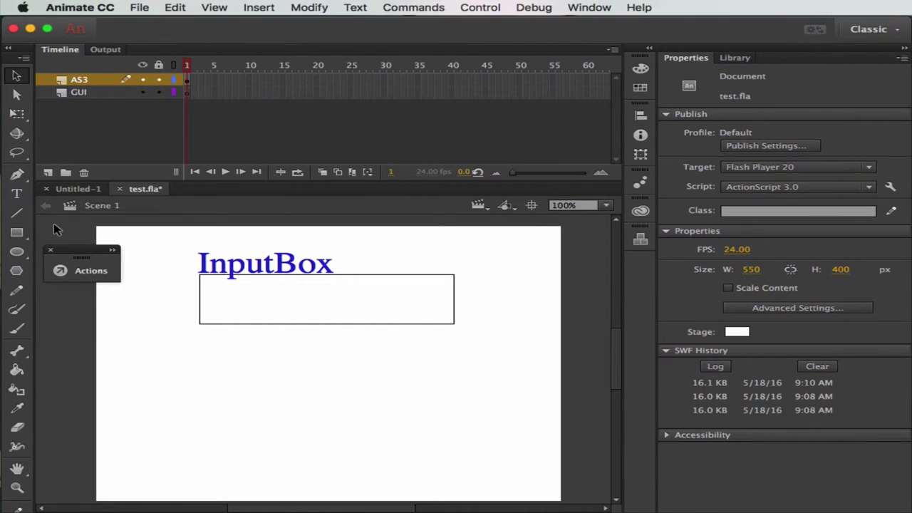
{"action": "left_click", "coordinate": [17, 193]}
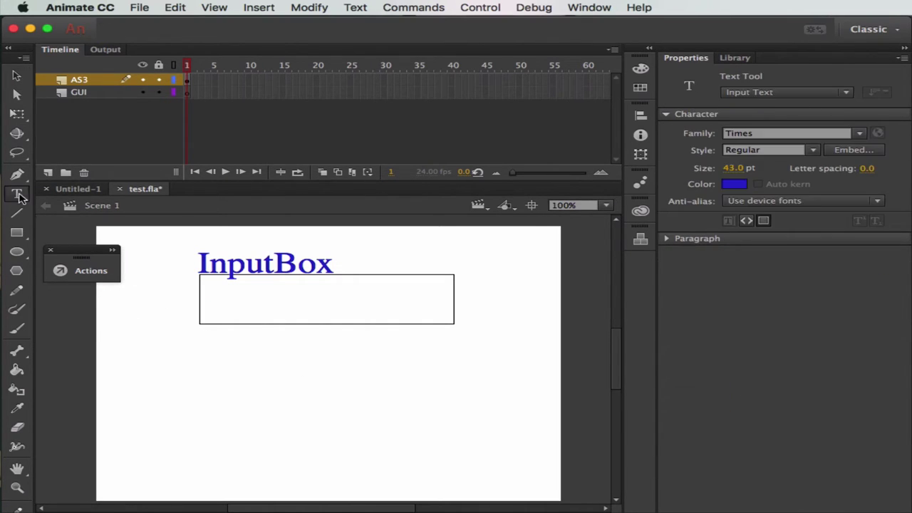
{"action": "left_click", "coordinate": [205, 389]}
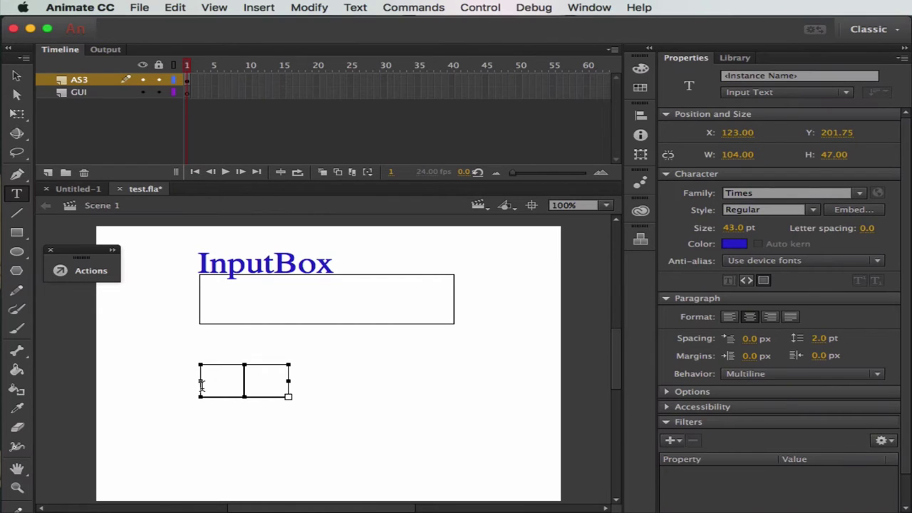
{"action": "left_click", "coordinate": [762, 92]}
{"action": "left_click", "coordinate": [757, 107]}
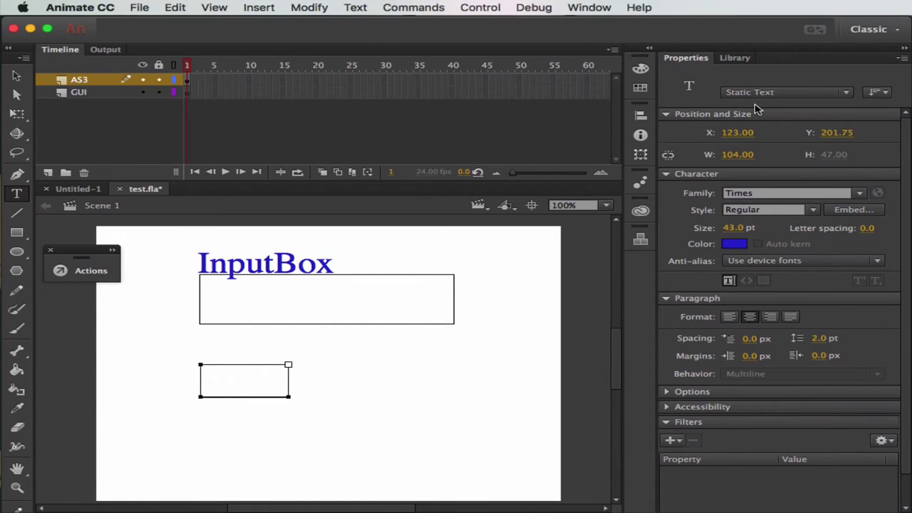
Type 'OutputBox', widen it to one line, and align it with the InputBox label
{"action": "type", "text": "Out"}
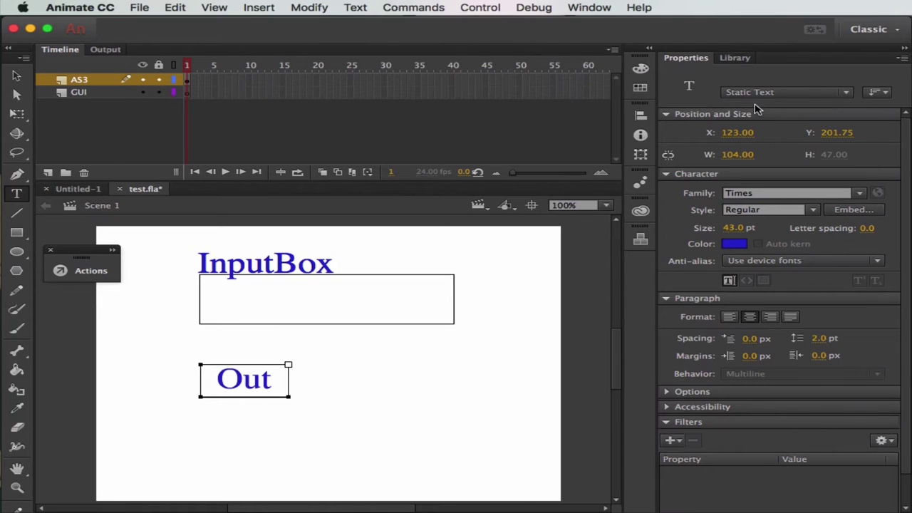
{"action": "type", "text": "put"}
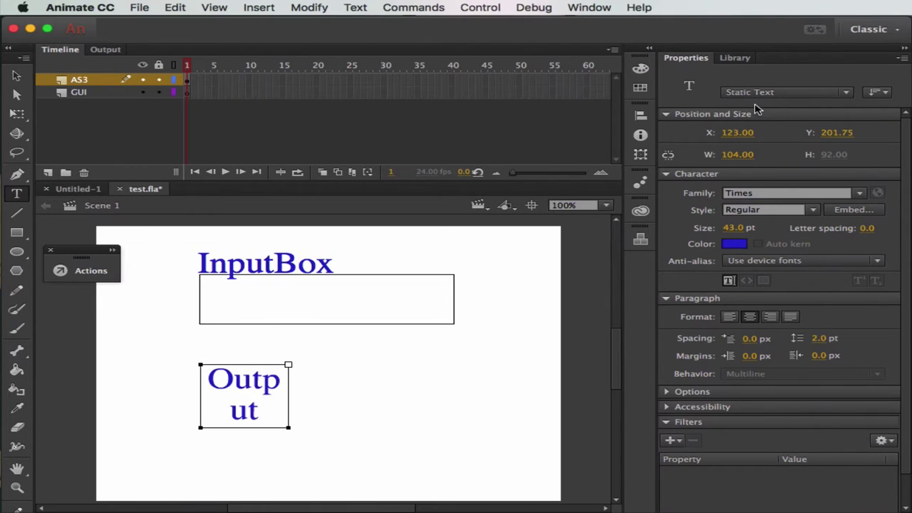
{"action": "type", "text": "Box"}
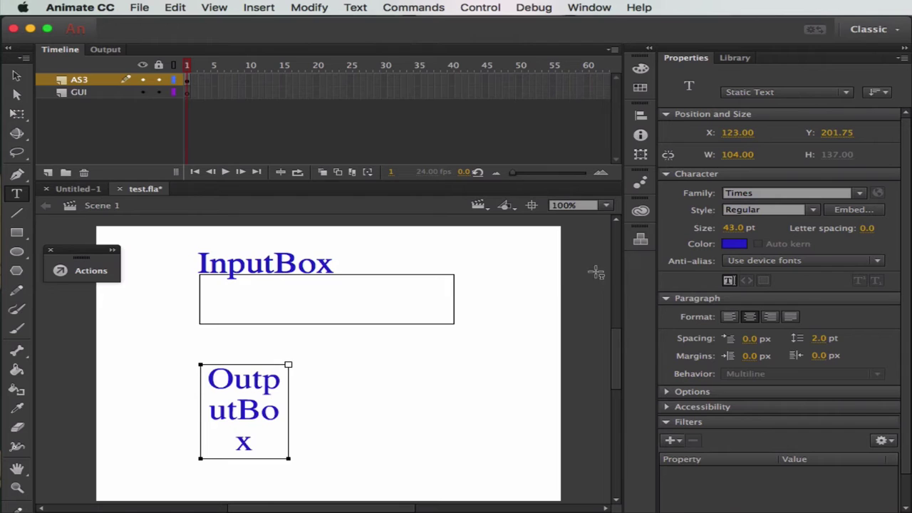
{"action": "left_click_drag", "start_coordinate": [288, 460], "coordinate": [397, 464]}
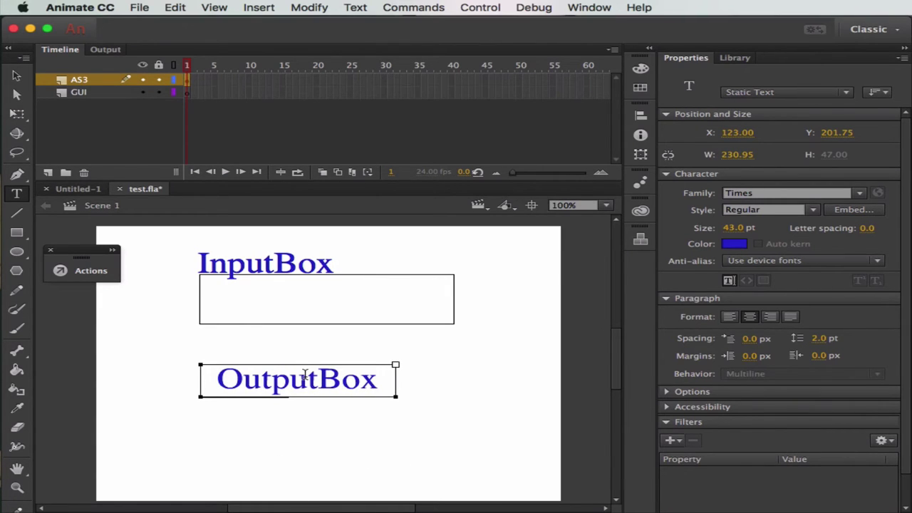
{"action": "left_click_drag", "start_coordinate": [307, 370], "coordinate": [272, 370]}
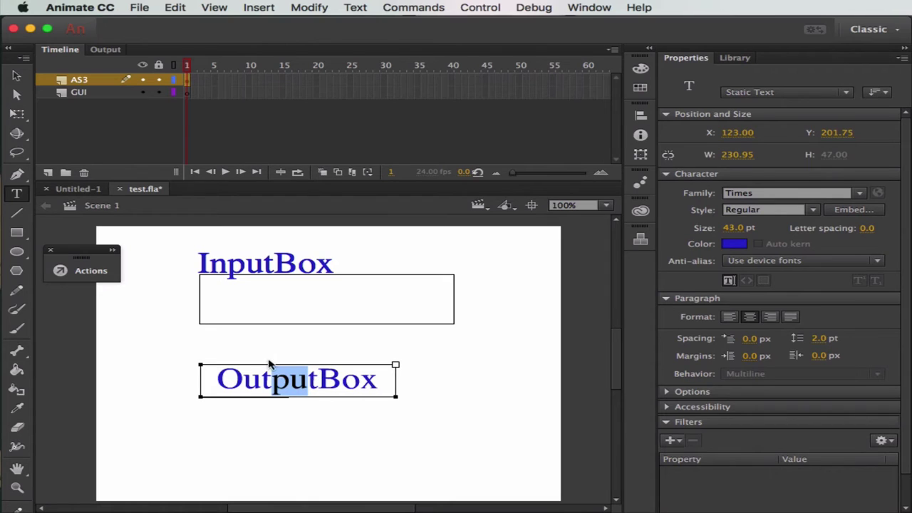
{"action": "left_click", "coordinate": [16, 75]}
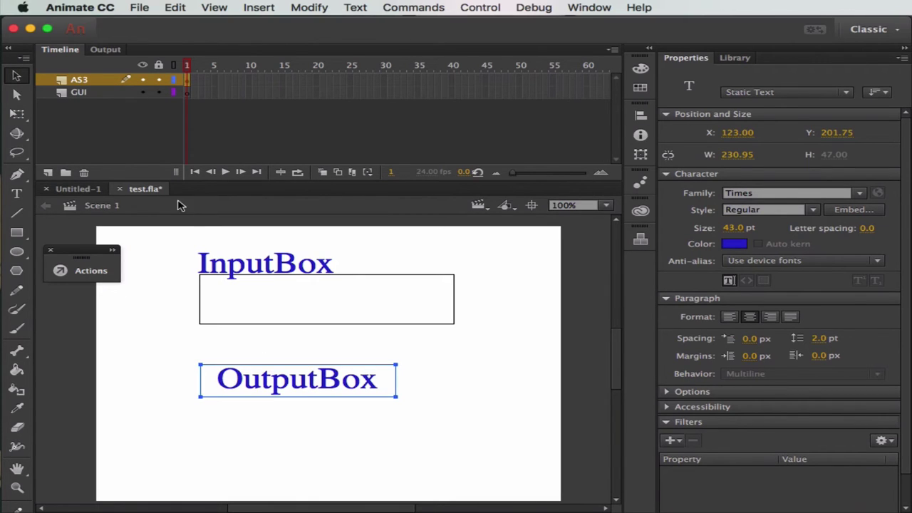
{"action": "left_click_drag", "start_coordinate": [303, 380], "coordinate": [287, 378]}
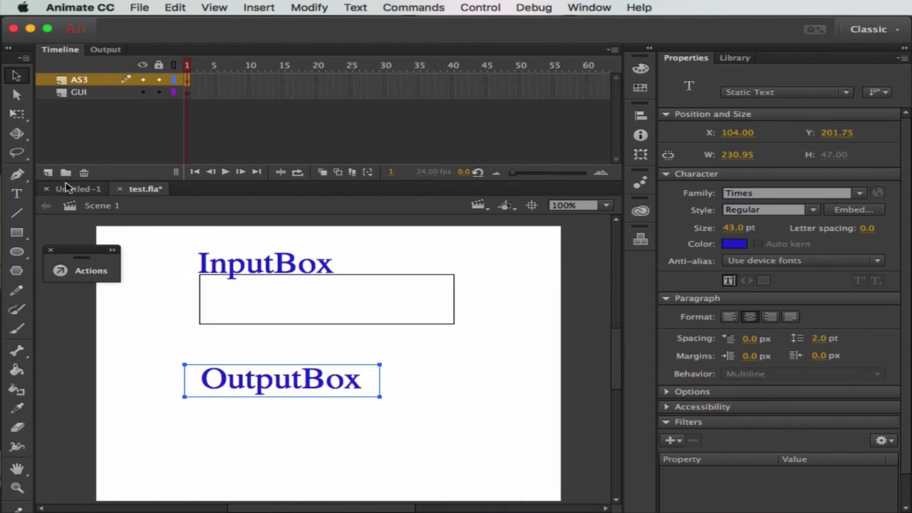
Copy and paste the input text box, placing the copy below the OutputBox label
{"action": "left_click", "coordinate": [197, 300]}
{"action": "key", "text": "super+c"}
{"action": "key", "text": "super+v"}
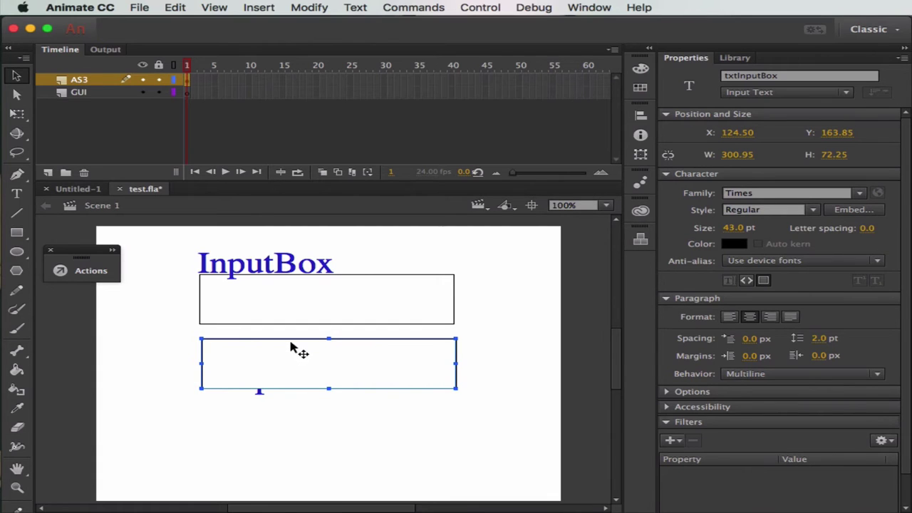
{"action": "left_click_drag", "start_coordinate": [294, 349], "coordinate": [299, 398]}
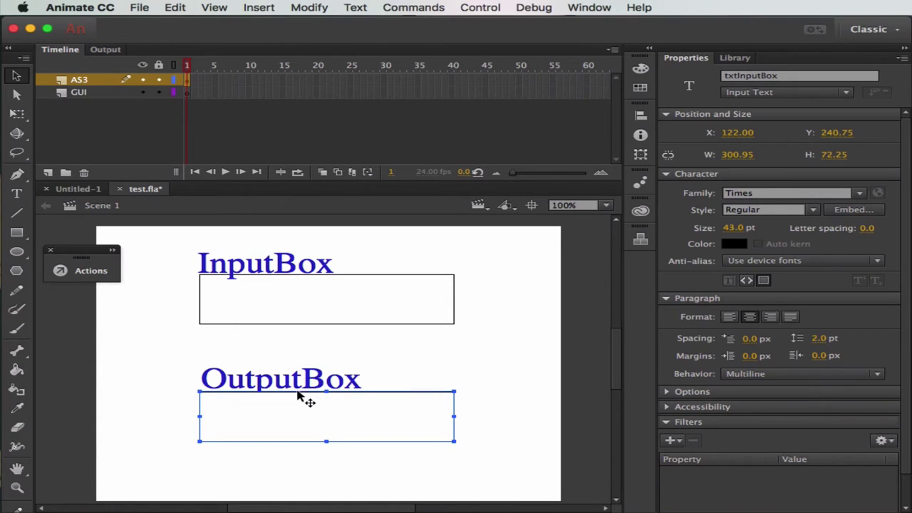
Set the copy to Dynamic Text and rename its instance to txtOutputBox
{"action": "right_click", "coordinate": [343, 380]}
{"action": "left_click", "coordinate": [287, 358]}
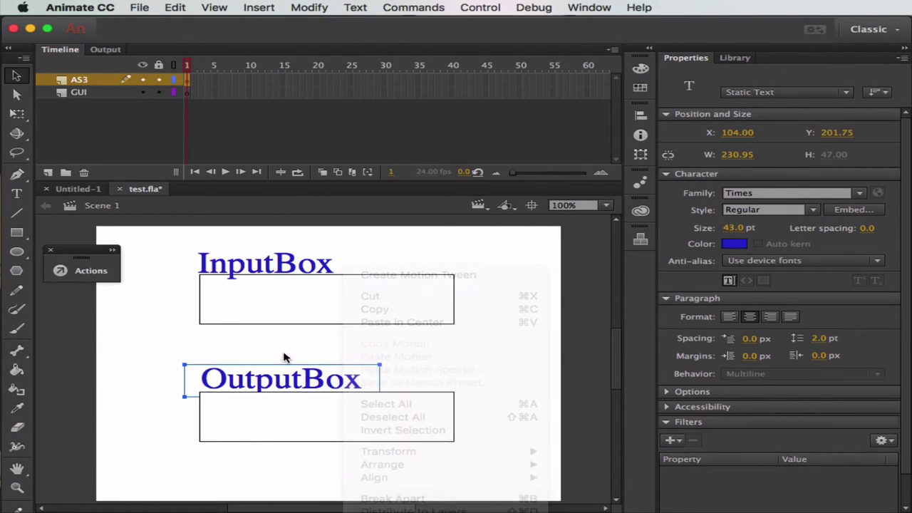
{"action": "right_click", "coordinate": [428, 411]}
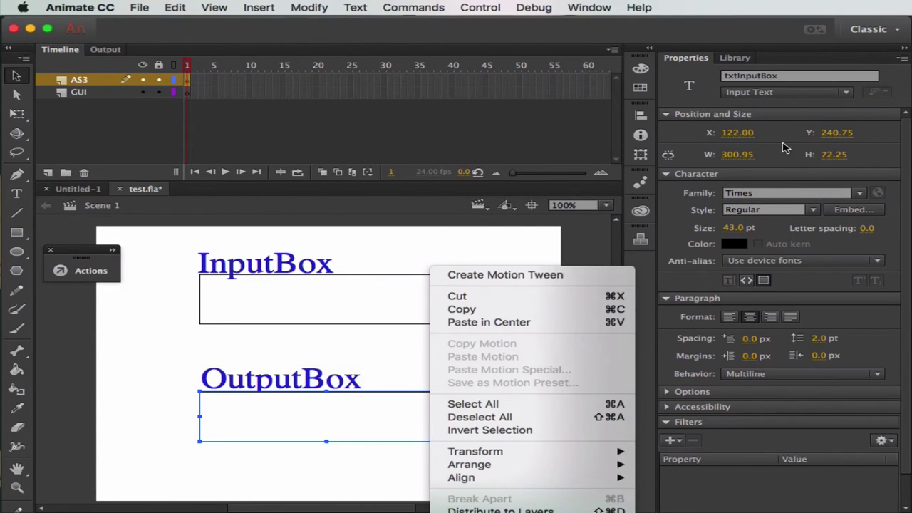
{"action": "left_click", "coordinate": [777, 94]}
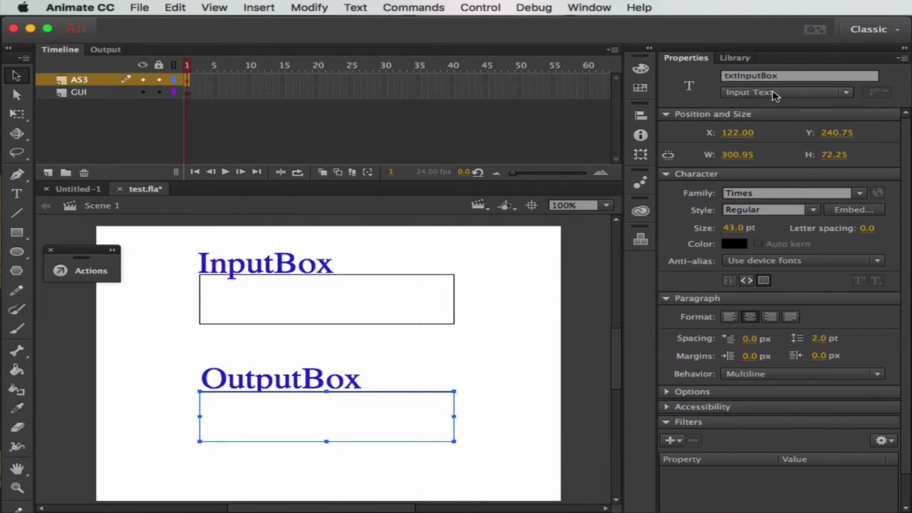
{"action": "left_click", "coordinate": [774, 94]}
{"action": "left_click", "coordinate": [771, 122]}
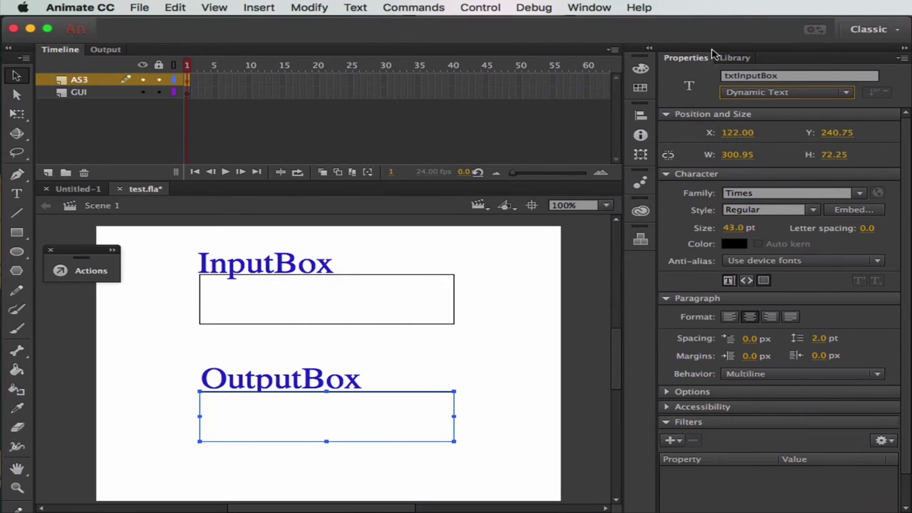
{"action": "left_click", "coordinate": [760, 75]}
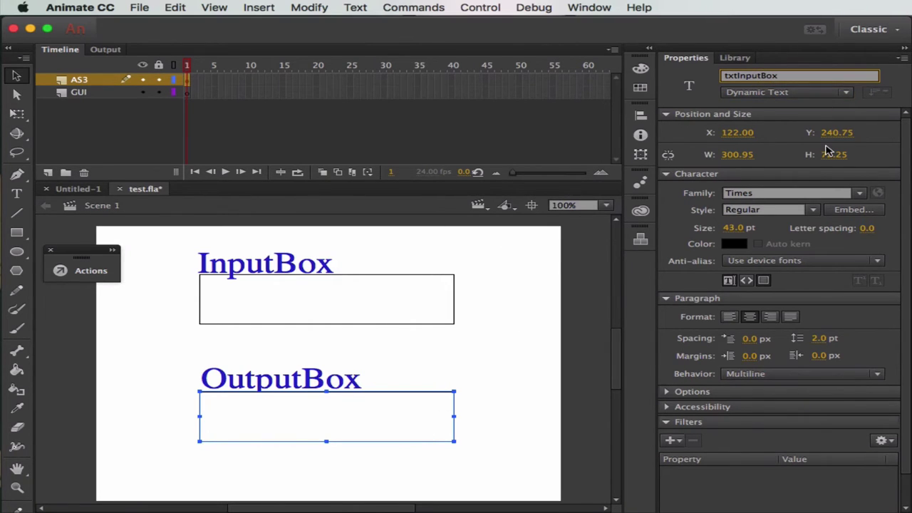
{"action": "key", "text": "BackSpace"}
{"action": "key", "text": "BackSpace"}
{"action": "key", "text": "BackSpace"}
{"action": "key", "text": "BackSpace"}
{"action": "key", "text": "BackSpace"}
{"action": "type", "text": "Outpu"}
{"action": "left_click", "coordinate": [484, 366]}
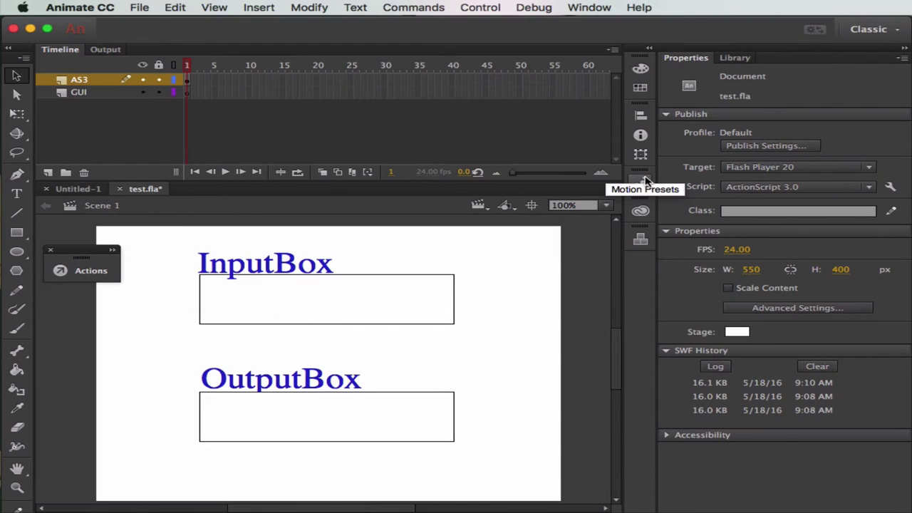
Place a Button component from User Interface on the stage, under the output box
{"action": "left_click", "coordinate": [641, 240]}
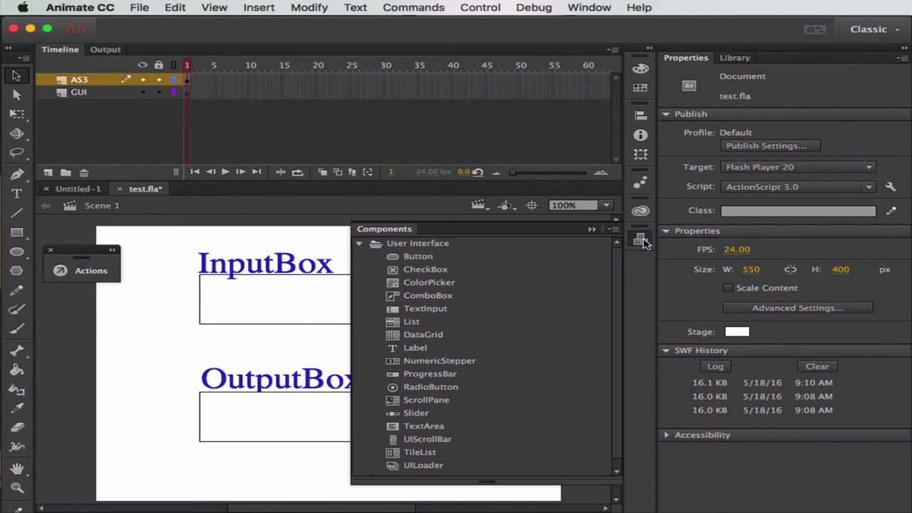
{"action": "left_click", "coordinate": [588, 8]}
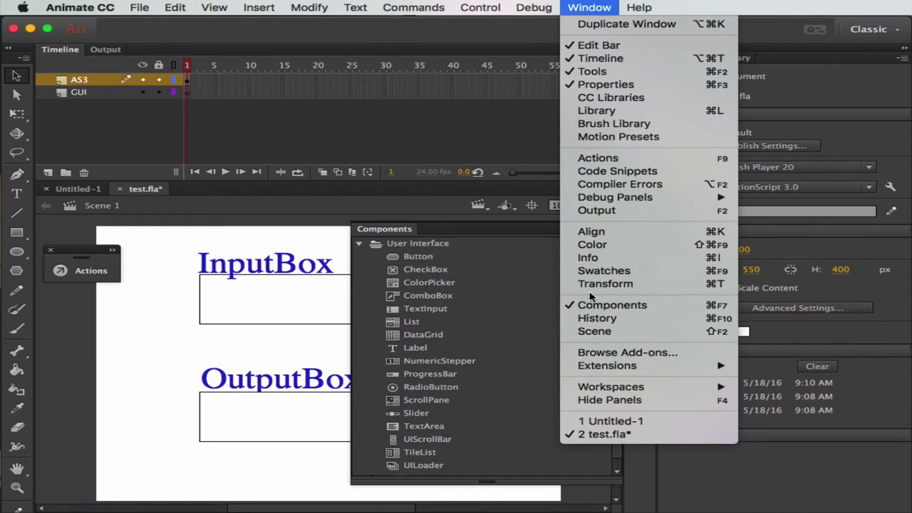
{"action": "left_click", "coordinate": [359, 247]}
{"action": "left_click", "coordinate": [360, 245]}
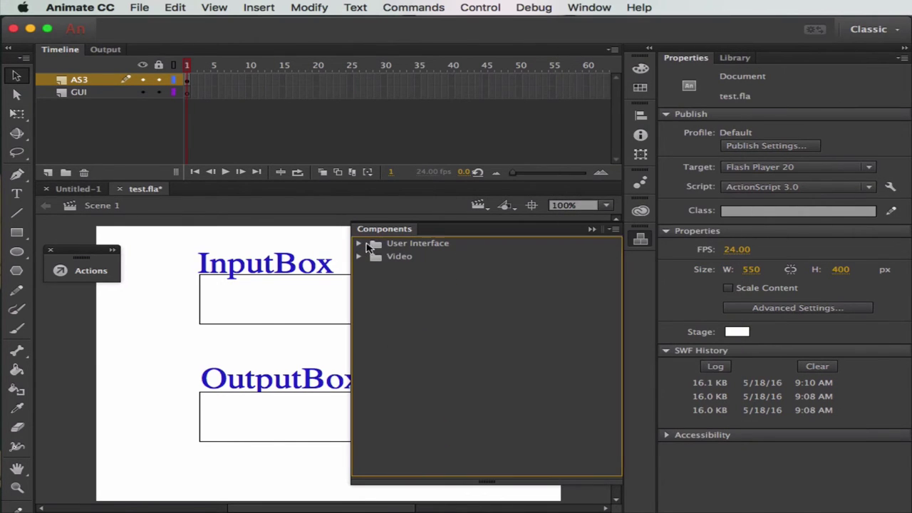
{"action": "double_click", "coordinate": [415, 245]}
{"action": "left_click_drag", "start_coordinate": [420, 257], "coordinate": [265, 467]}
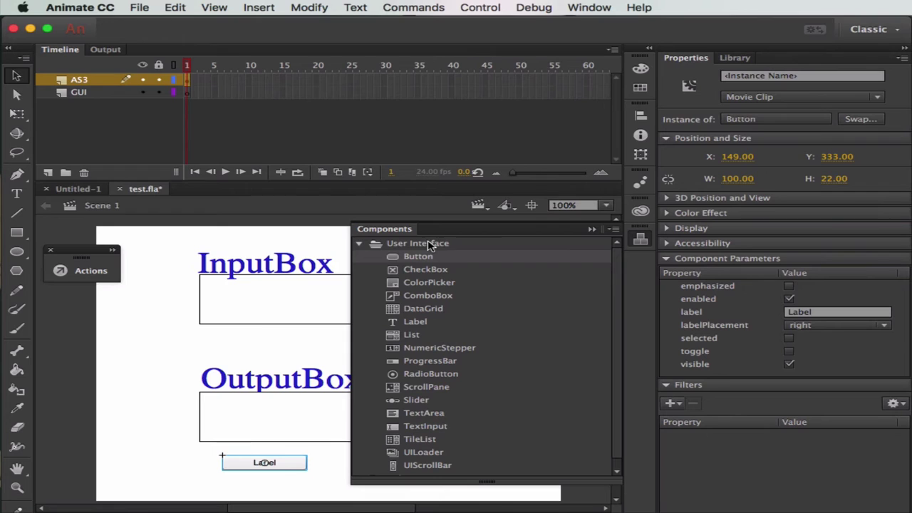
{"action": "left_click", "coordinate": [640, 240]}
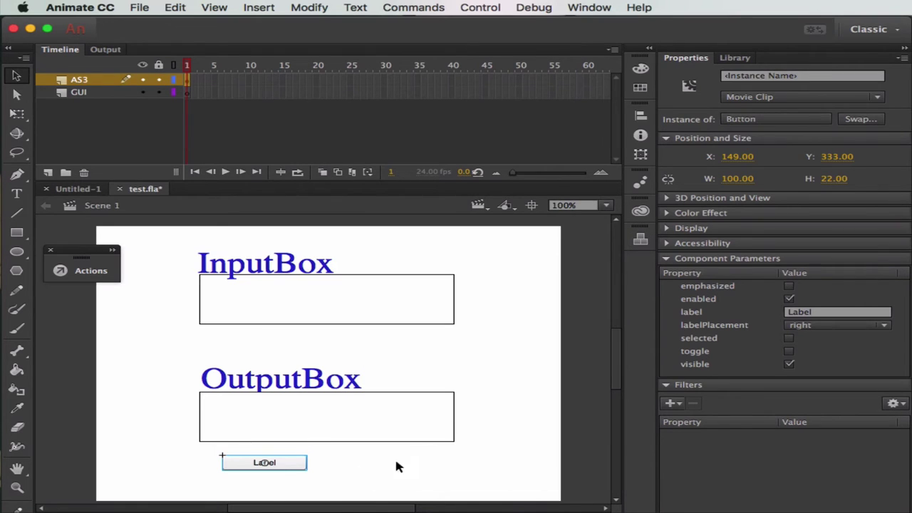
{"action": "left_click_drag", "start_coordinate": [269, 466], "coordinate": [488, 474]}
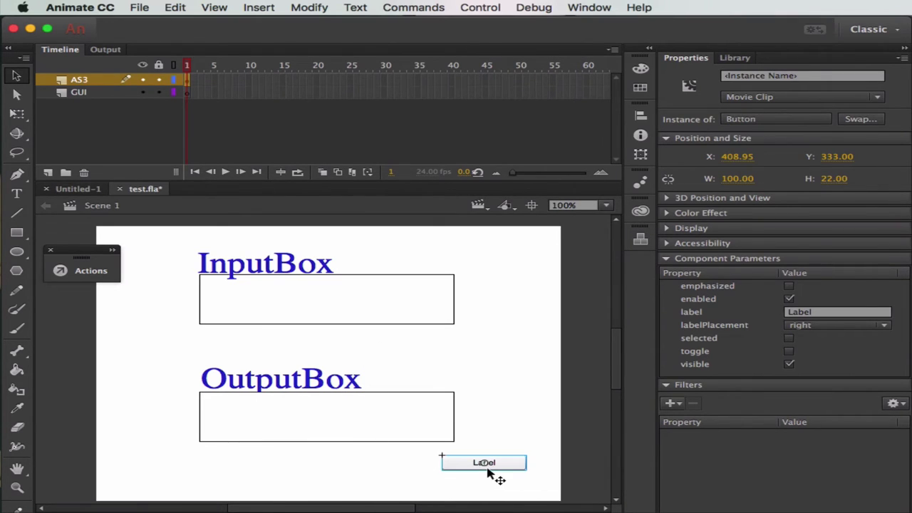
Label the button Start and give it the instance name btnStart
{"action": "left_click", "coordinate": [849, 311]}
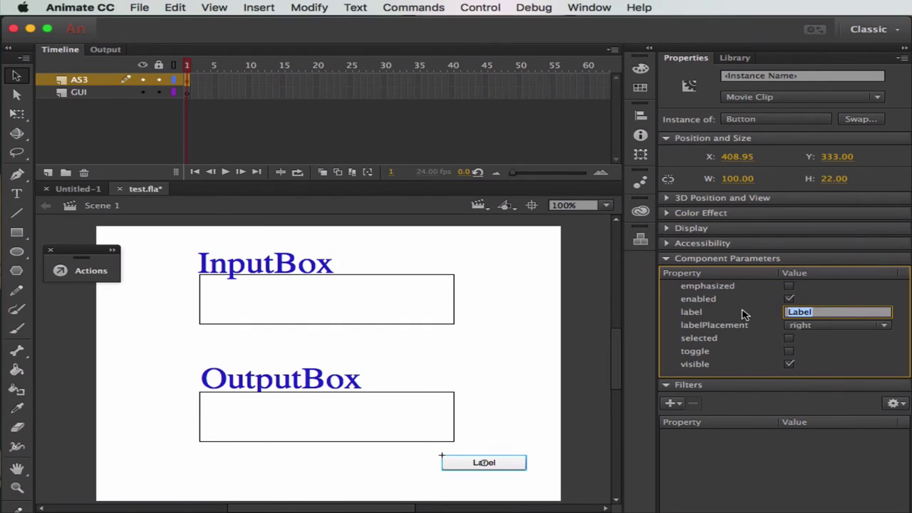
{"action": "type", "text": "Start"}
{"action": "left_click", "coordinate": [799, 76]}
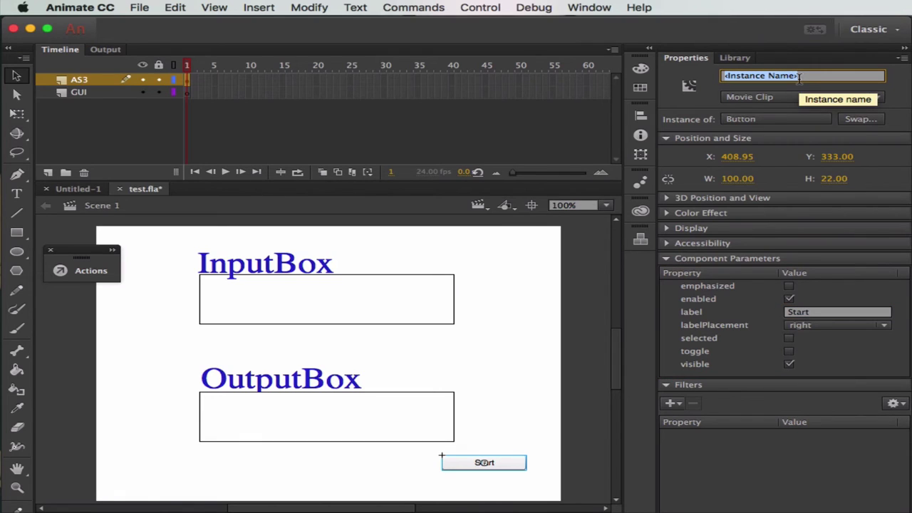
{"action": "type", "text": "btnS"}
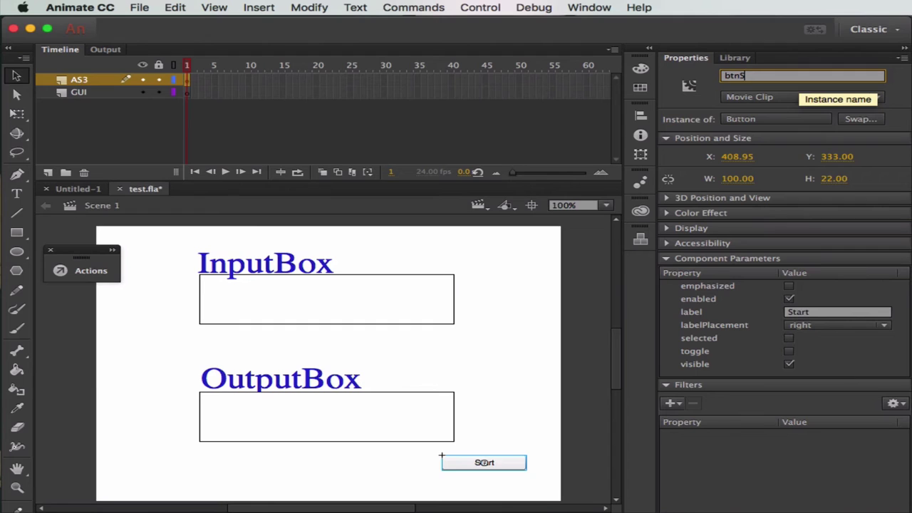
{"action": "type", "text": "tart"}
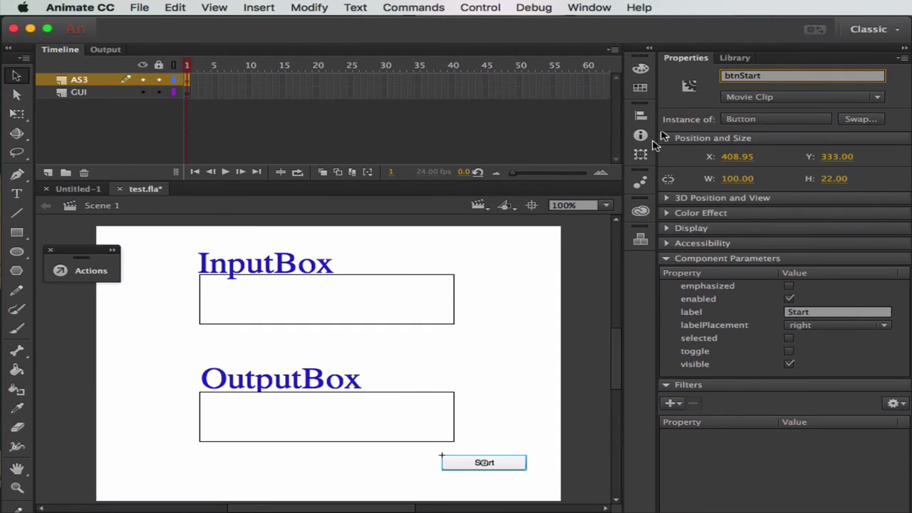
Deselect and reselect the Start button, then rename the top layer to GUI
{"action": "left_click", "coordinate": [493, 347]}
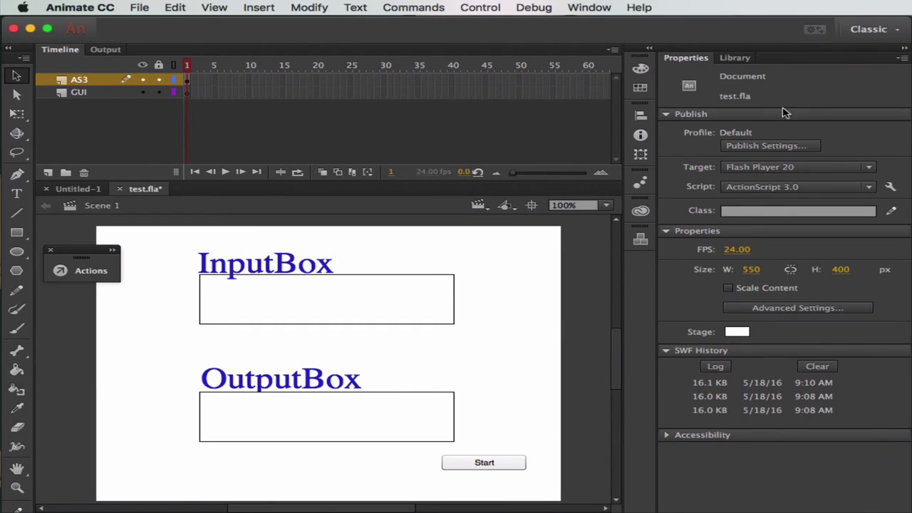
{"action": "left_click", "coordinate": [499, 468]}
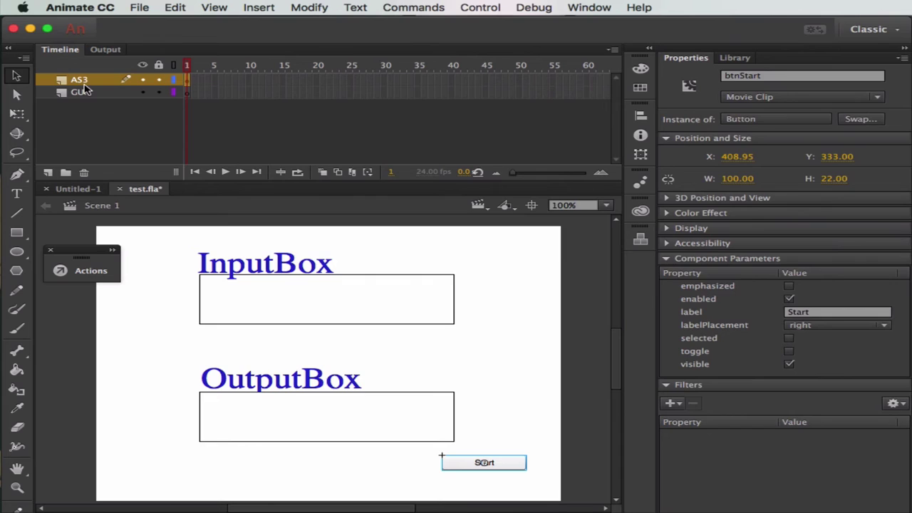
{"action": "double_click", "coordinate": [88, 80]}
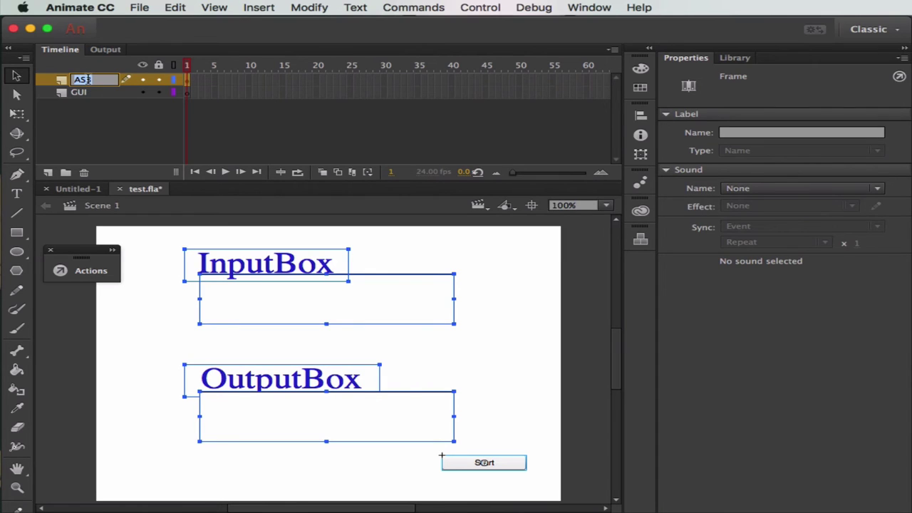
{"action": "type", "text": "GUI"}
{"action": "key", "text": "Return"}
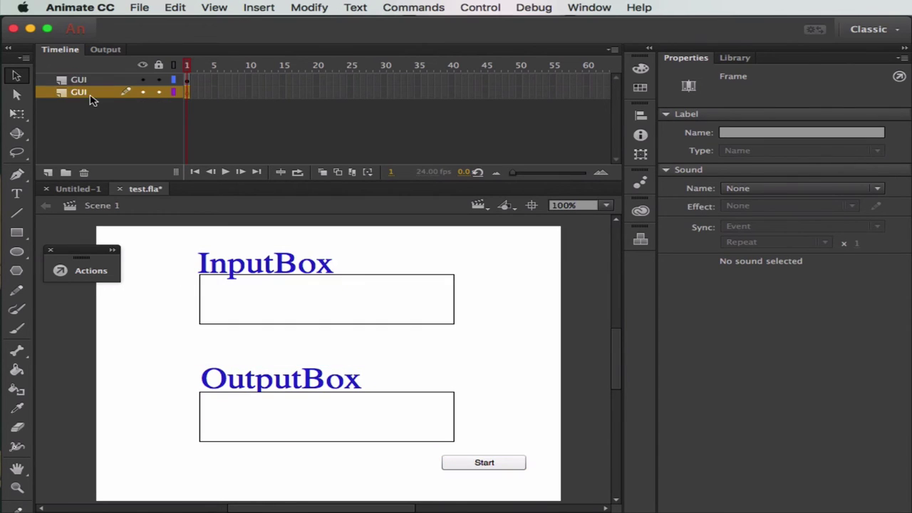
Name the second layer AS3 and move the GUI layer beneath it
{"action": "double_click", "coordinate": [78, 92]}
{"action": "type", "text": "A"}
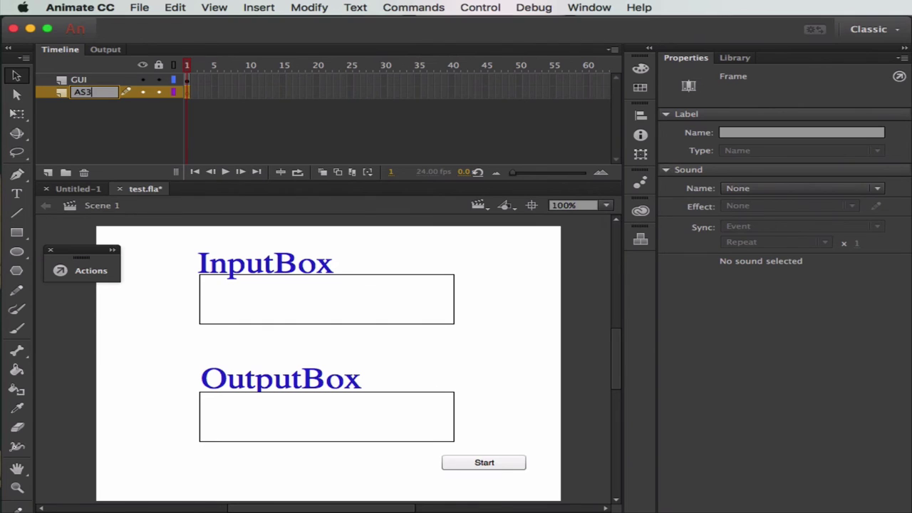
{"action": "type", "text": "S3"}
{"action": "key", "text": "Return"}
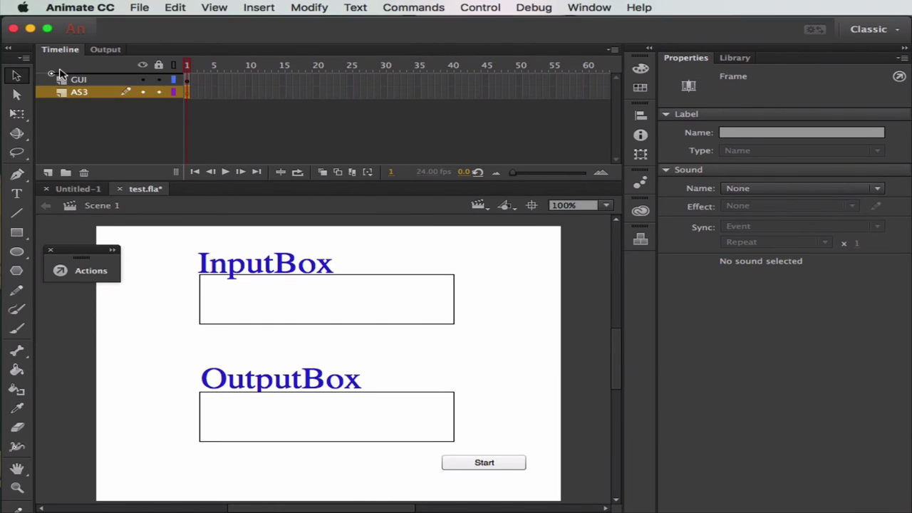
{"action": "left_click_drag", "start_coordinate": [60, 73], "coordinate": [81, 112]}
{"action": "left_click", "coordinate": [100, 93]}
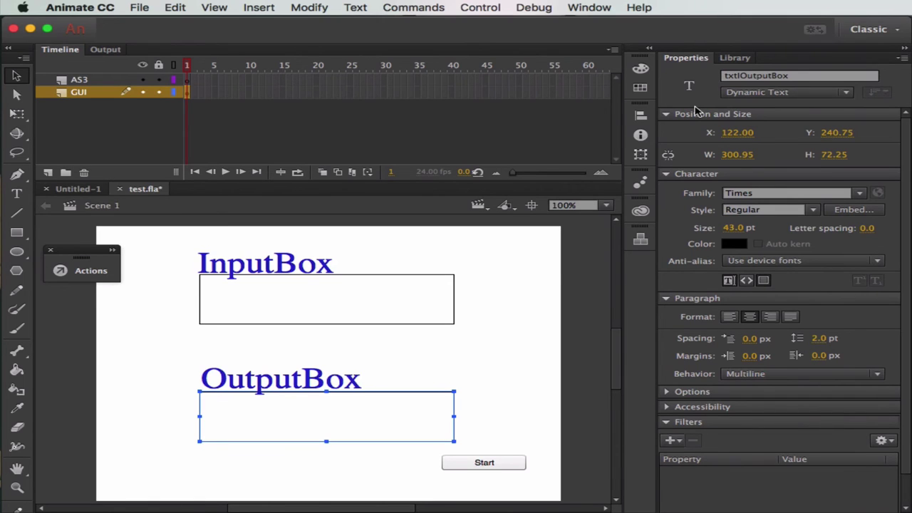
Test the movie as a SWF and enter a surname in the InputBox
{"action": "key", "text": "super+Return"}
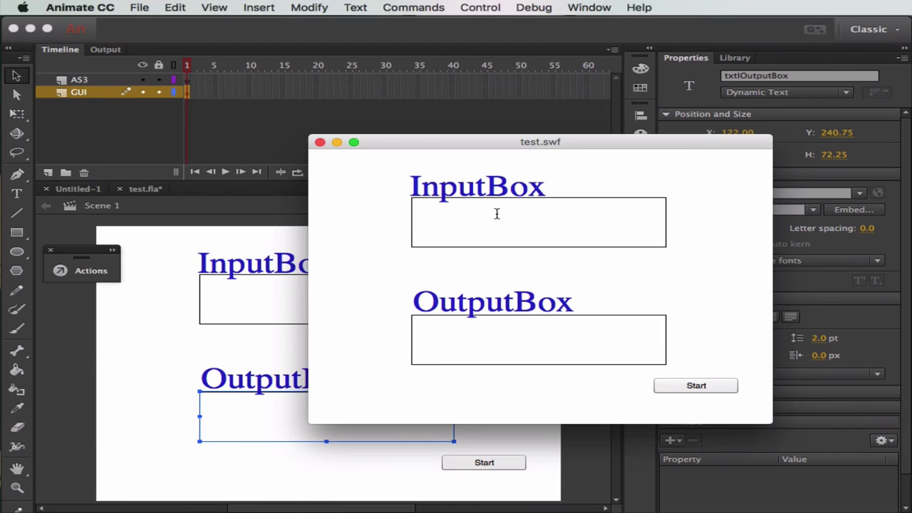
{"action": "type", "text": "Marsden"}
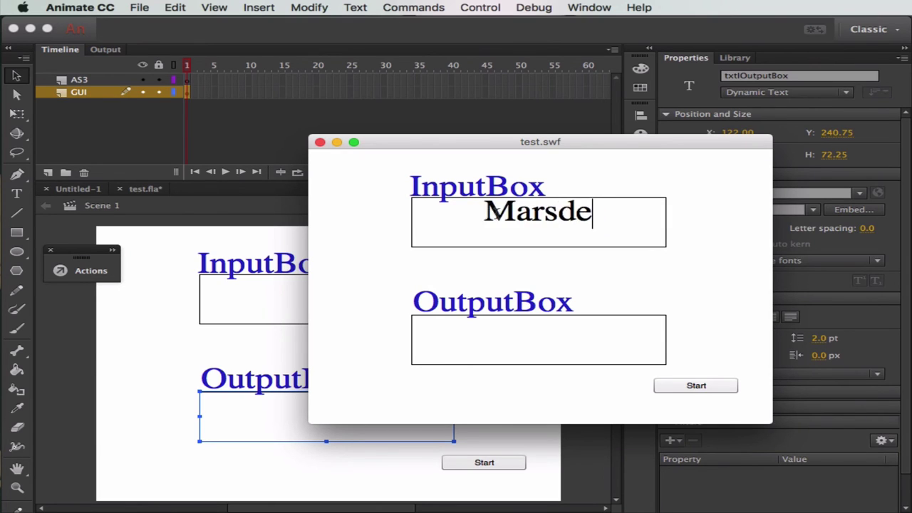
{"action": "key", "text": "Tab"}
Press Start twice and confirm the OutputBox stays empty
{"action": "left_click", "coordinate": [486, 327]}
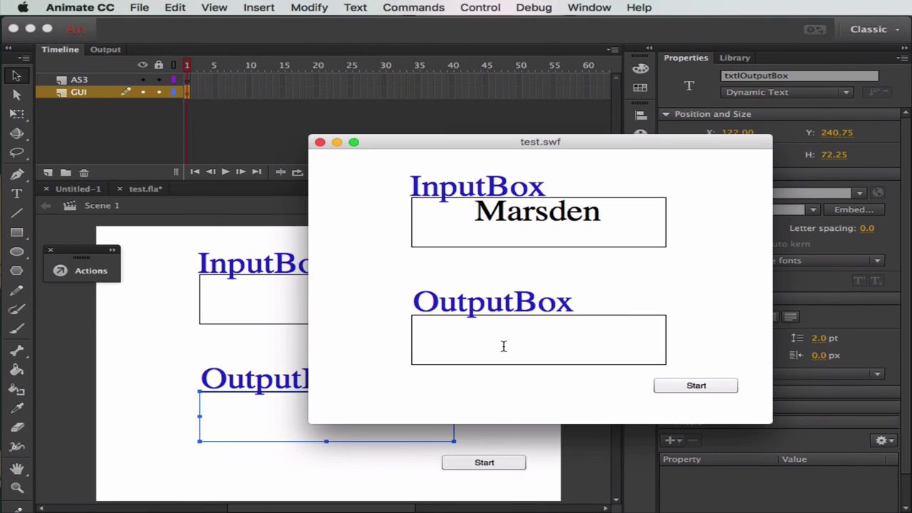
{"action": "left_click", "coordinate": [682, 382]}
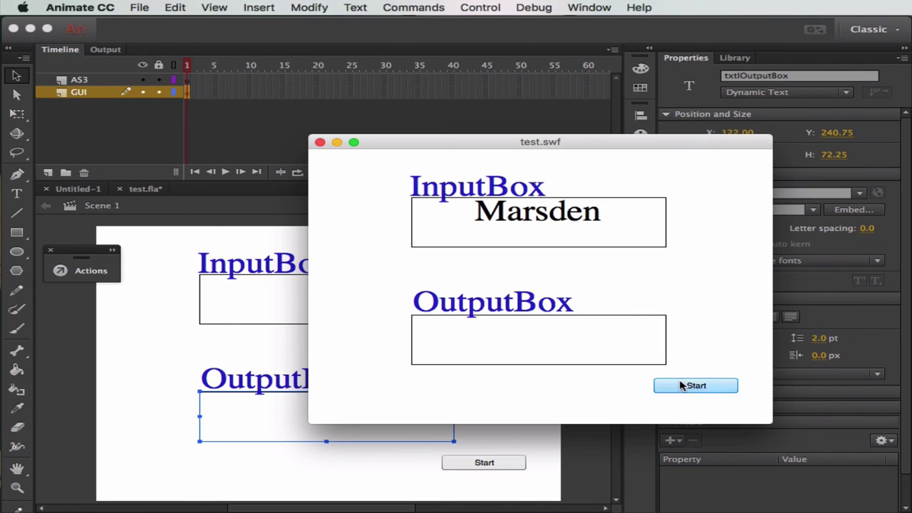
{"action": "left_click", "coordinate": [727, 384]}
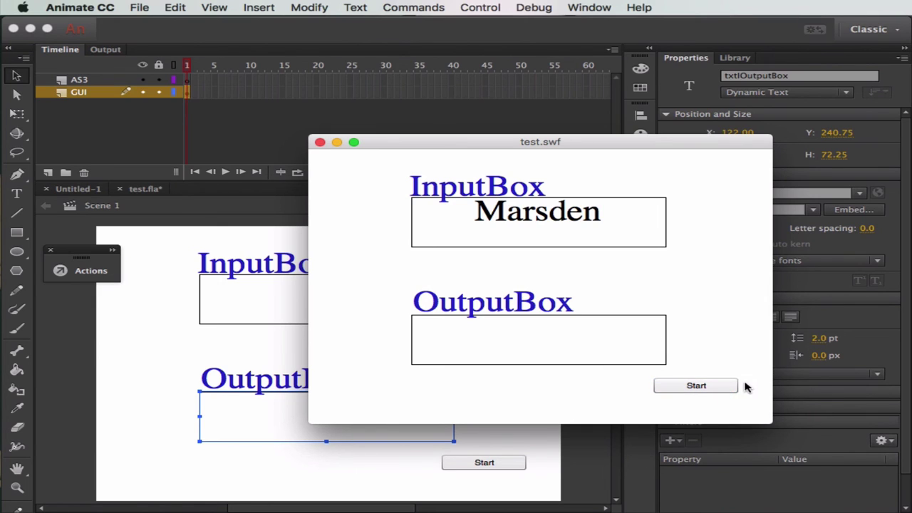
{"action": "left_click", "coordinate": [602, 213]}
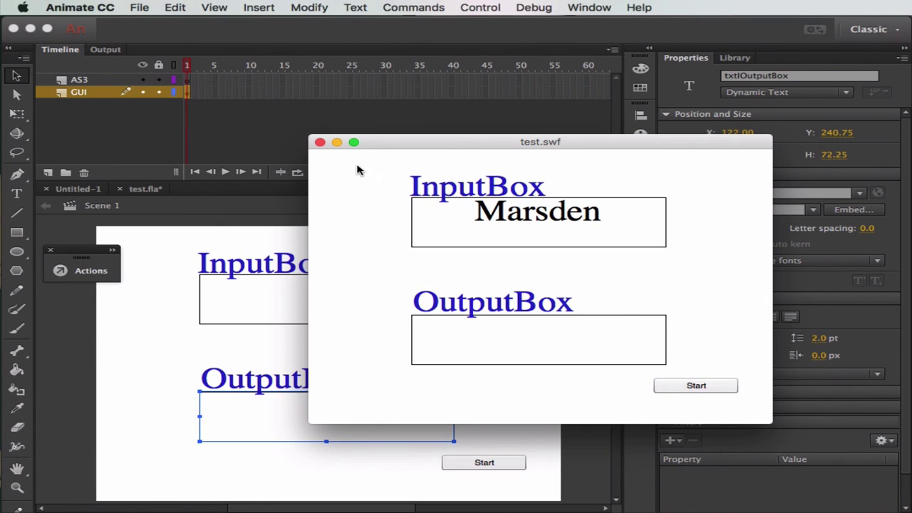